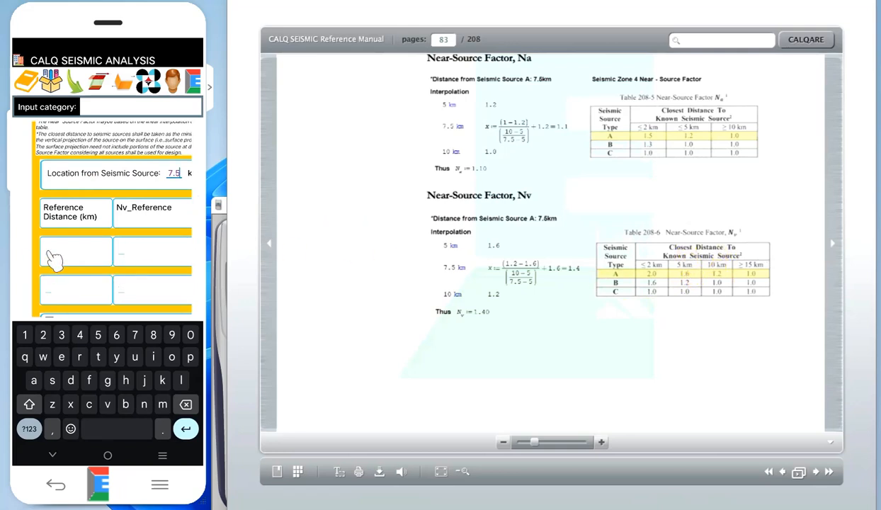
Enter the Nv interpolation references: 1.6 at a distance of 5 km and 1.2 at 10 km
{"action": "type", "text": "5"}
{"action": "left_click", "coordinate": [52, 292]}
{"action": "type", "text": "10"}
{"action": "type", "text": ".6"}
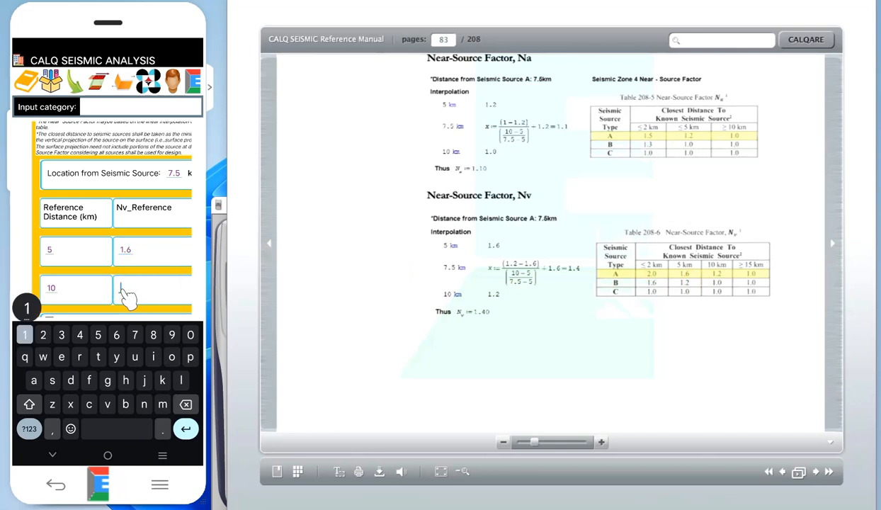
{"action": "type", "text": "1.2"}
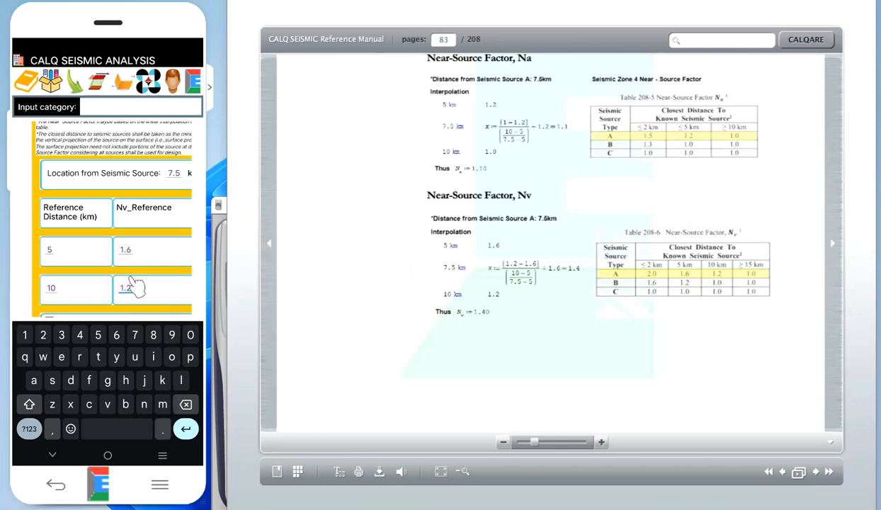
{"action": "left_click", "coordinate": [55, 457]}
Calculate Nv by linear interpolation, check the transferred Nv value, and close Table 208-6
{"action": "left_click_drag", "start_coordinate": [97, 247], "coordinate": [118, 420]}
{"action": "left_click_drag", "start_coordinate": [94, 322], "coordinate": [95, 231]}
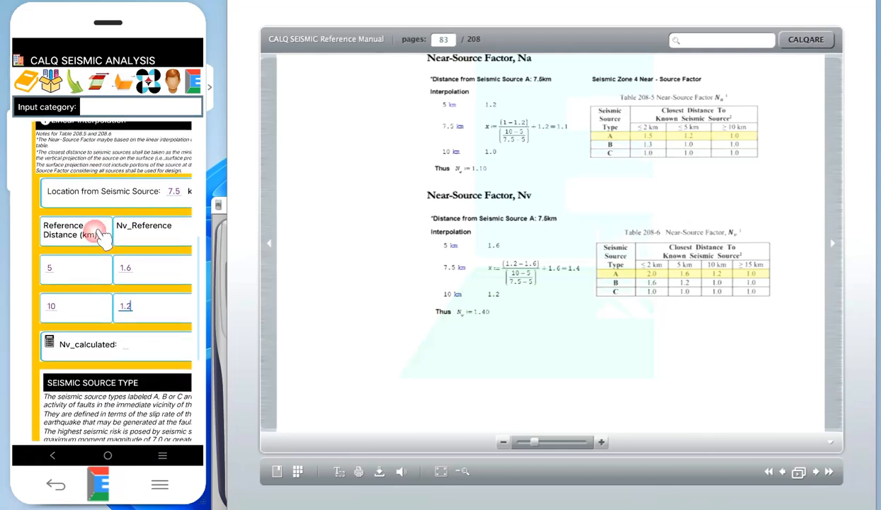
{"action": "left_click", "coordinate": [51, 339]}
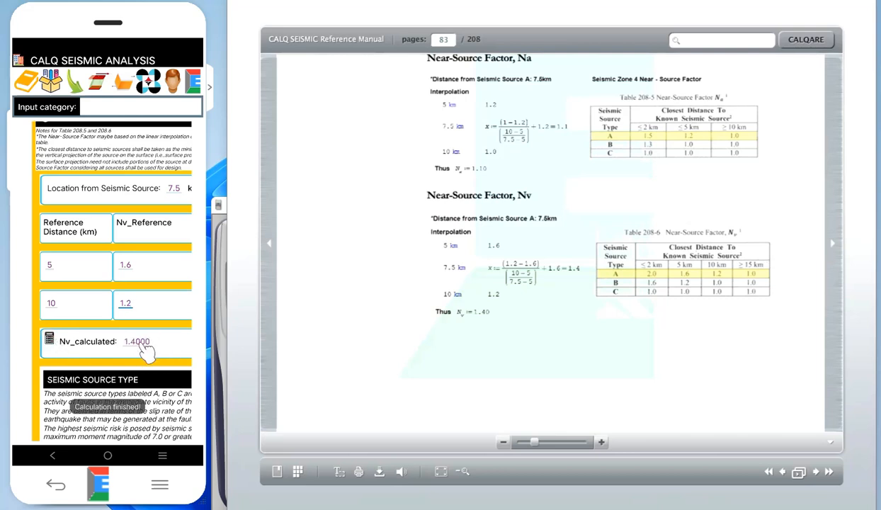
{"action": "left_click_drag", "start_coordinate": [99, 213], "coordinate": [95, 393]}
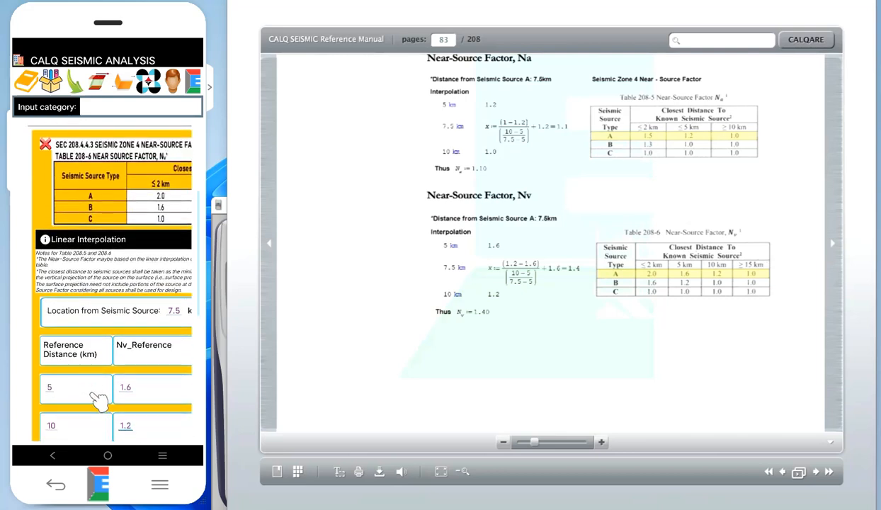
{"action": "left_click_drag", "start_coordinate": [101, 213], "coordinate": [109, 277]}
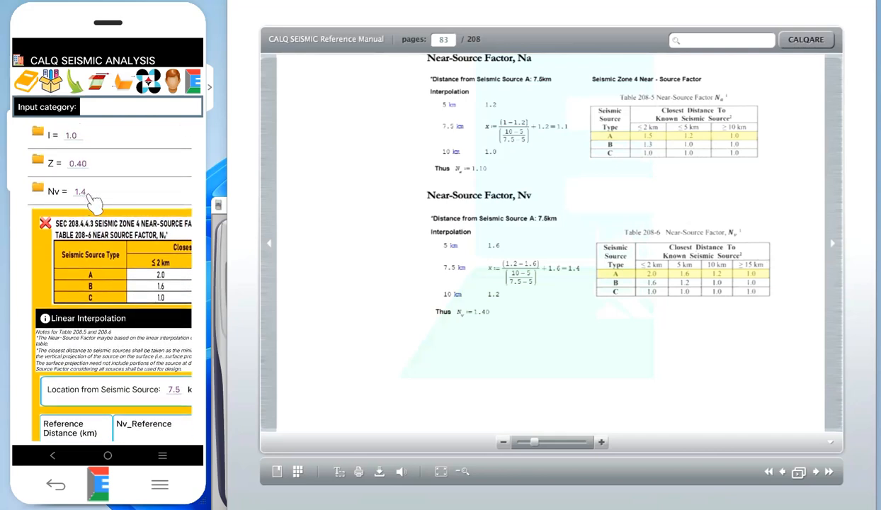
{"action": "left_click", "coordinate": [46, 224]}
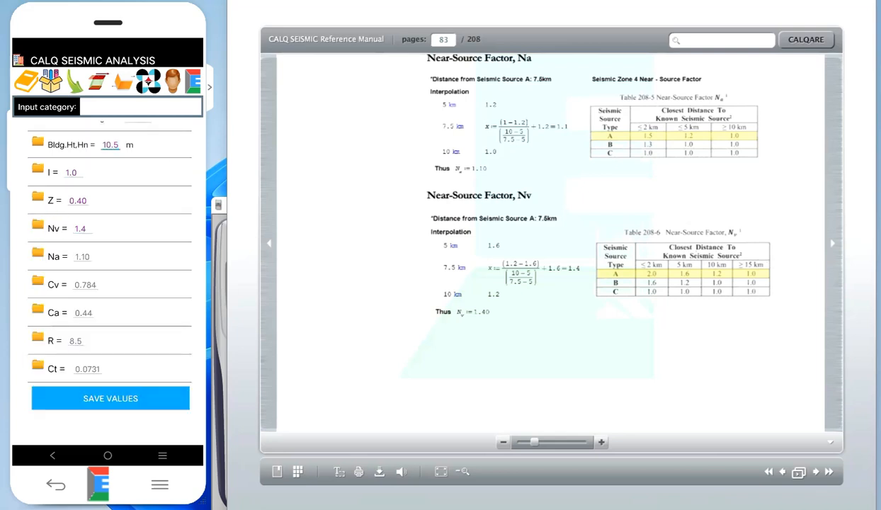
Read through the Near Source Factor notes for Na and show Table 208-5
{"action": "left_click", "coordinate": [38, 255]}
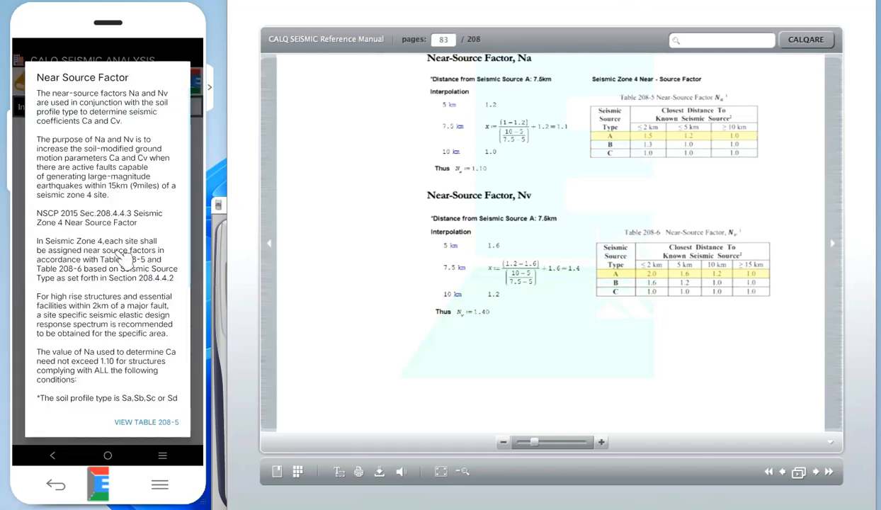
{"action": "left_click_drag", "start_coordinate": [126, 283], "coordinate": [124, 191]}
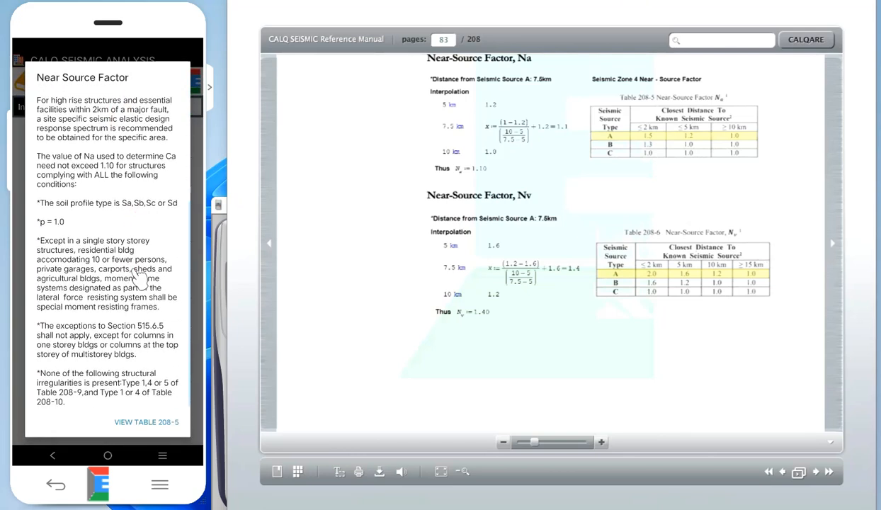
{"action": "left_click", "coordinate": [148, 422]}
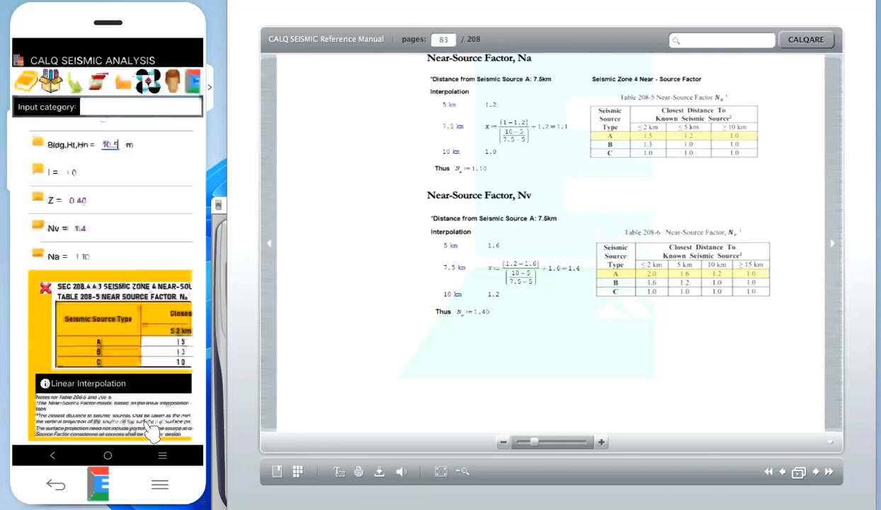
Examine the Table 208-5 near-source factors for source types A, B and C across all distance columns
{"action": "left_click_drag", "start_coordinate": [138, 367], "coordinate": [46, 294]}
{"action": "left_click_drag", "start_coordinate": [121, 258], "coordinate": [78, 267]}
{"action": "left_click_drag", "start_coordinate": [157, 261], "coordinate": [117, 259]}
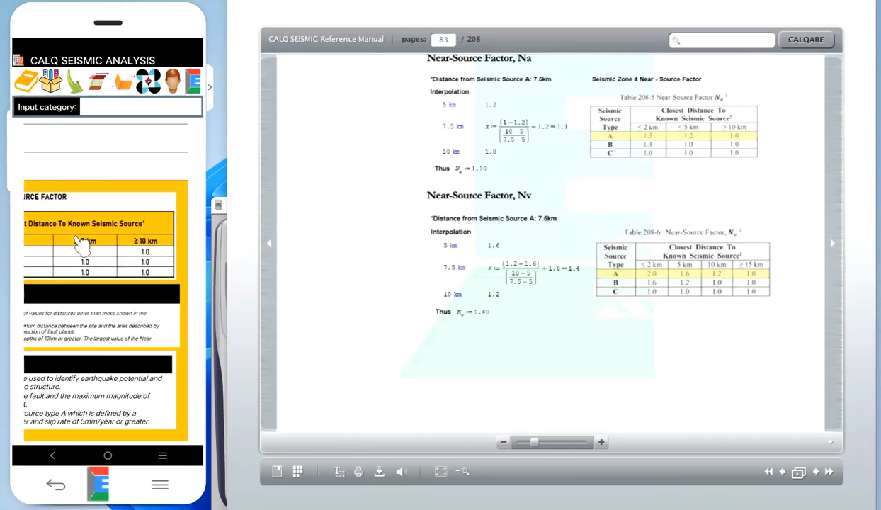
{"action": "left_click_drag", "start_coordinate": [39, 262], "coordinate": [155, 256]}
{"action": "scroll", "coordinate": [147, 246], "scroll_direction": "up", "scroll_amount": 3}
{"action": "left_click_drag", "start_coordinate": [61, 261], "coordinate": [122, 264]}
{"action": "left_click_drag", "start_coordinate": [50, 358], "coordinate": [116, 250]}
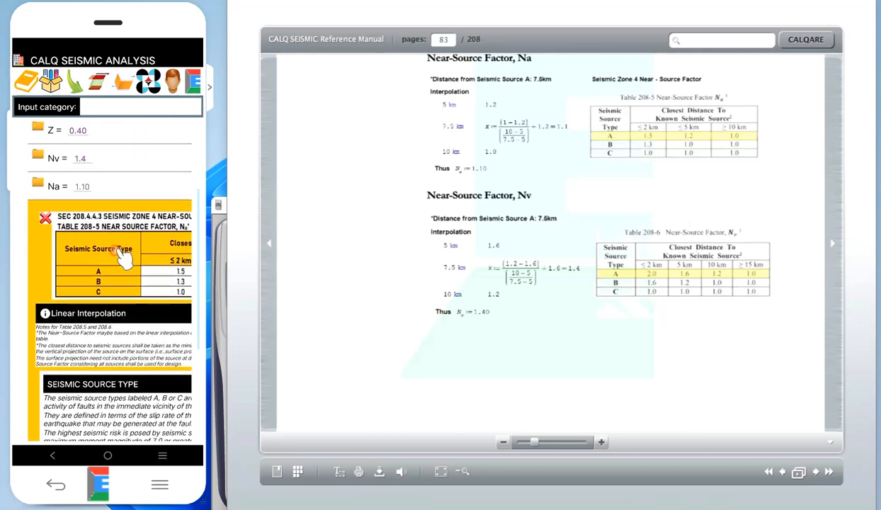
Expand the linear interpolation form for Na and set the location from the seismic source to 7.5 km
{"action": "left_click", "coordinate": [46, 304]}
{"action": "scroll", "coordinate": [97, 319], "scroll_direction": "down", "scroll_amount": 3}
{"action": "left_click_drag", "start_coordinate": [132, 285], "coordinate": [131, 258]}
{"action": "left_click_drag", "start_coordinate": [156, 226], "coordinate": [111, 227]}
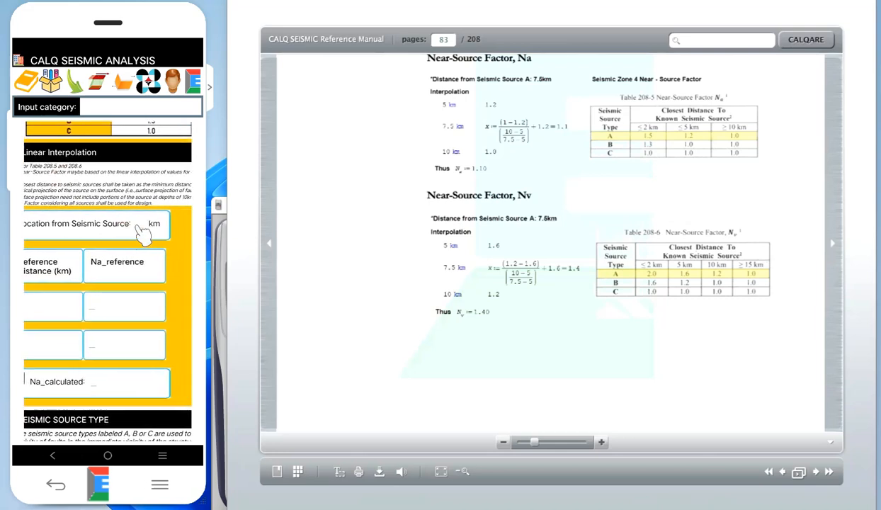
{"action": "left_click", "coordinate": [141, 224]}
{"action": "type", "text": "7.5"}
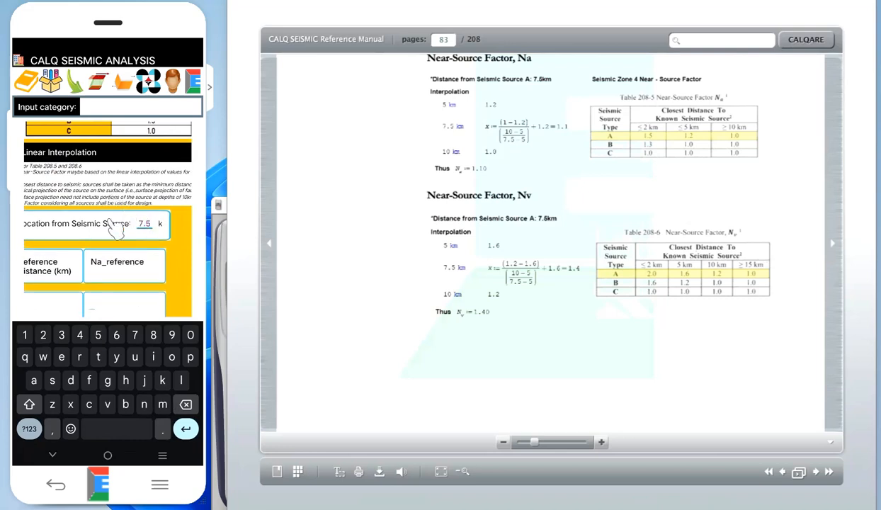
Enter 5 km and 10 km as the two reference distances for the Na interpolation
{"action": "left_click_drag", "start_coordinate": [73, 291], "coordinate": [91, 199]}
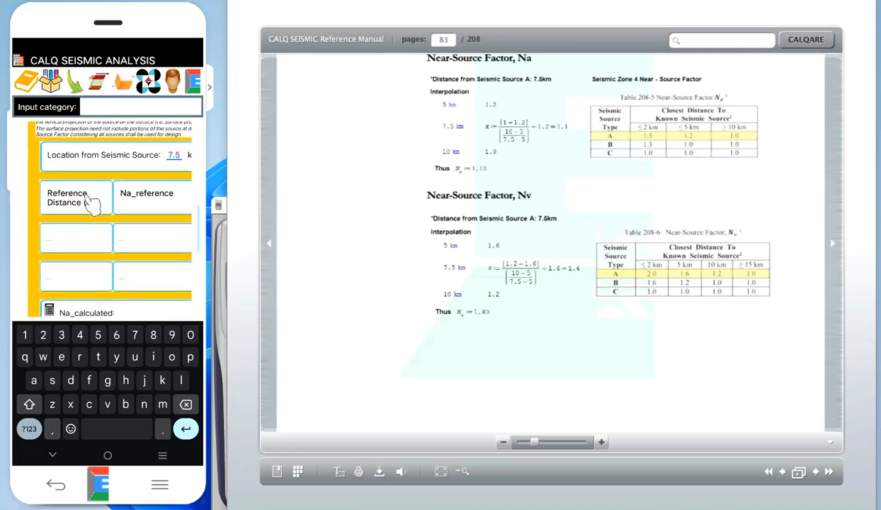
{"action": "left_click", "coordinate": [51, 241]}
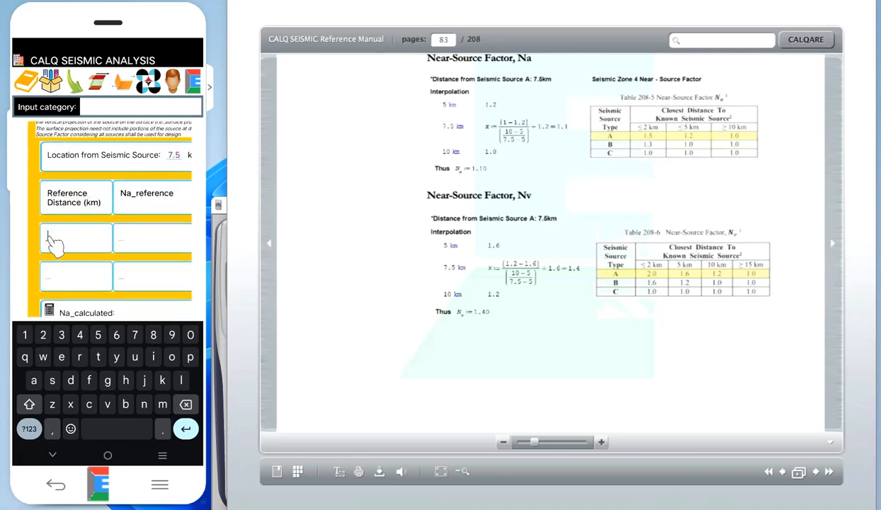
{"action": "type", "text": "510"}
Look up the source type A factors in Table 208-5 and enter Na references of 1.2 for 5 km and 1.0 for 10 km
{"action": "scroll", "coordinate": [149, 184], "scroll_direction": "up", "scroll_amount": 3}
{"action": "left_click_drag", "start_coordinate": [155, 185], "coordinate": [75, 195]}
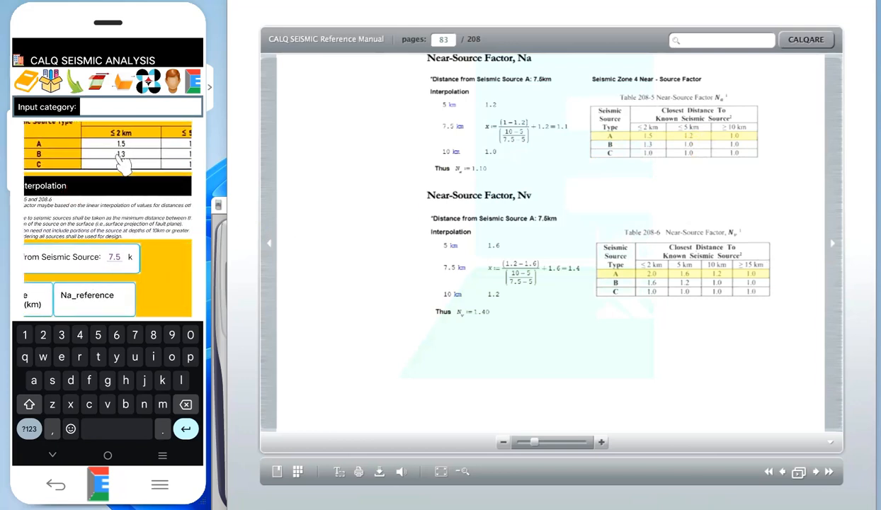
{"action": "left_click_drag", "start_coordinate": [119, 163], "coordinate": [85, 162]}
{"action": "left_click_drag", "start_coordinate": [141, 150], "coordinate": [82, 154]}
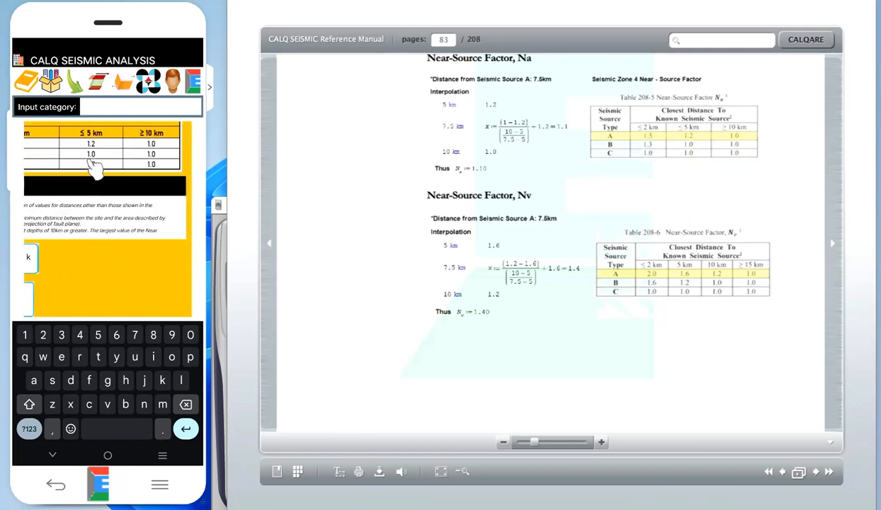
{"action": "left_click_drag", "start_coordinate": [75, 249], "coordinate": [170, 249]}
{"action": "left_click_drag", "start_coordinate": [95, 269], "coordinate": [114, 196]}
{"action": "left_click_drag", "start_coordinate": [87, 250], "coordinate": [151, 241]}
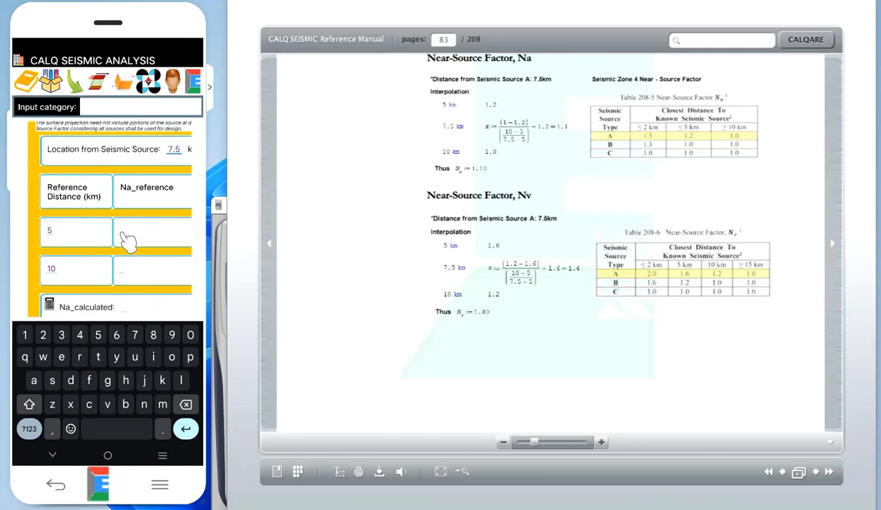
{"action": "type", "text": "1.2"}
{"action": "type", "text": "1"}
{"action": "scroll", "coordinate": [185, 182], "scroll_direction": "down", "scroll_amount": 1}
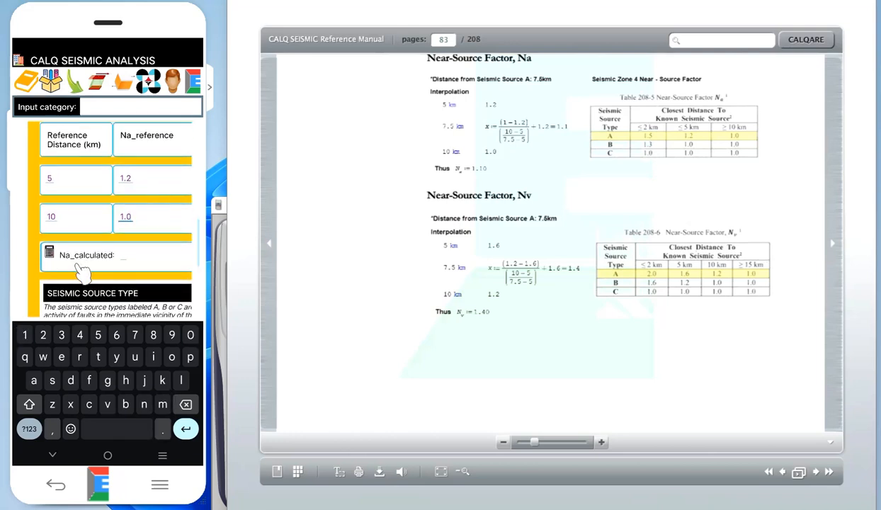
{"action": "left_click", "coordinate": [52, 455]}
Calculate Na by linear interpolation, check the transferred Na value, and close Table 208-5
{"action": "scroll", "coordinate": [93, 220], "scroll_direction": "up", "scroll_amount": 2}
{"action": "scroll", "coordinate": [92, 213], "scroll_direction": "up", "scroll_amount": 3}
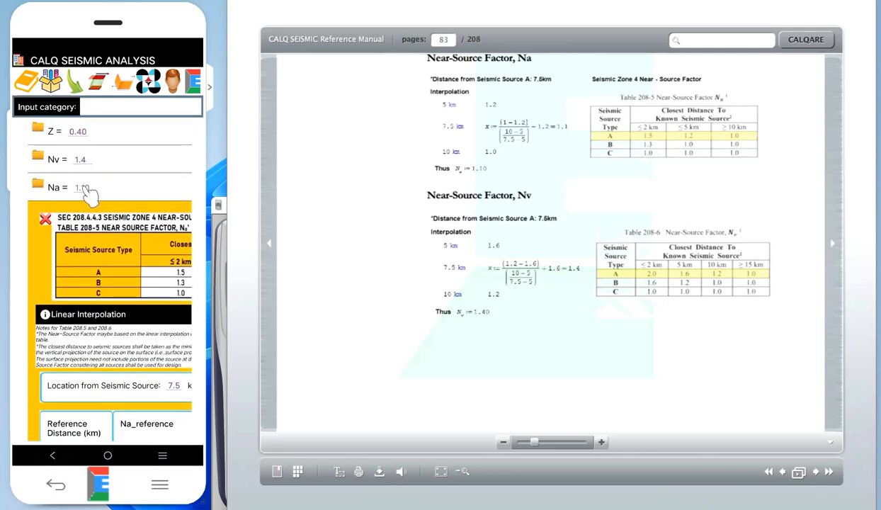
{"action": "scroll", "coordinate": [102, 268], "scroll_direction": "down", "scroll_amount": 3}
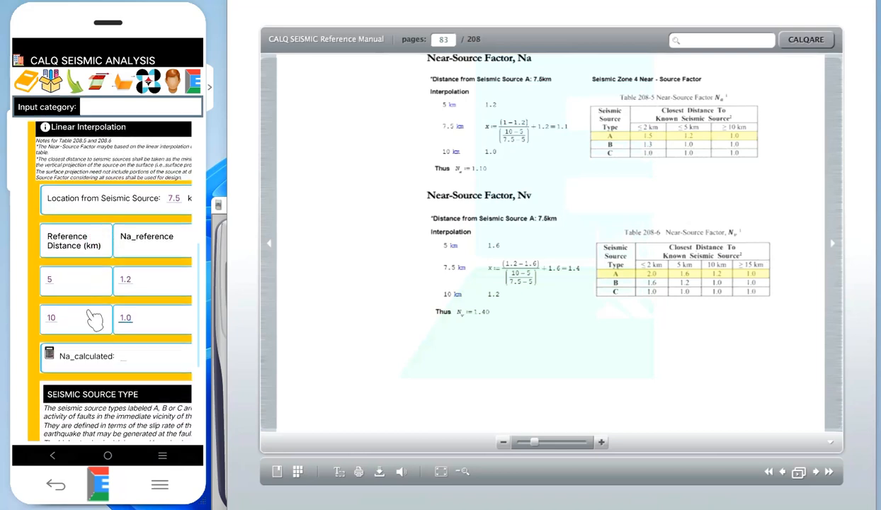
{"action": "left_click", "coordinate": [49, 352]}
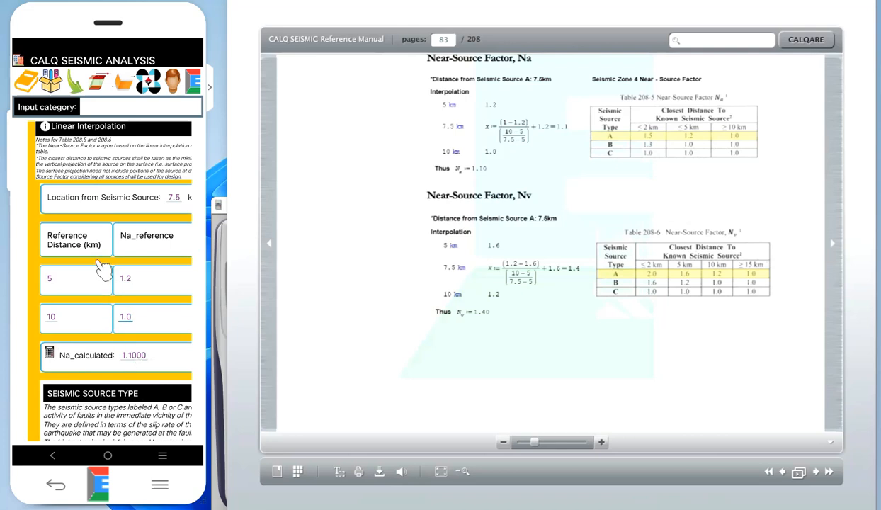
{"action": "left_click_drag", "start_coordinate": [91, 225], "coordinate": [108, 366]}
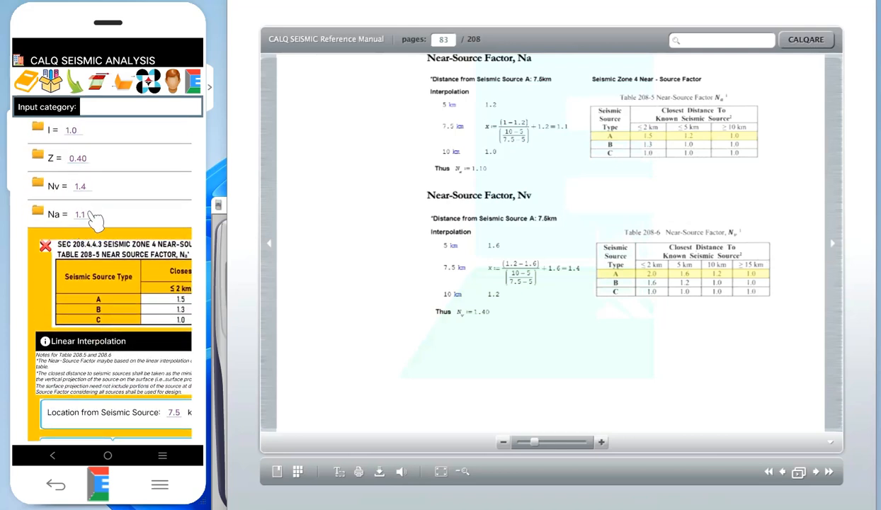
{"action": "left_click", "coordinate": [44, 245]}
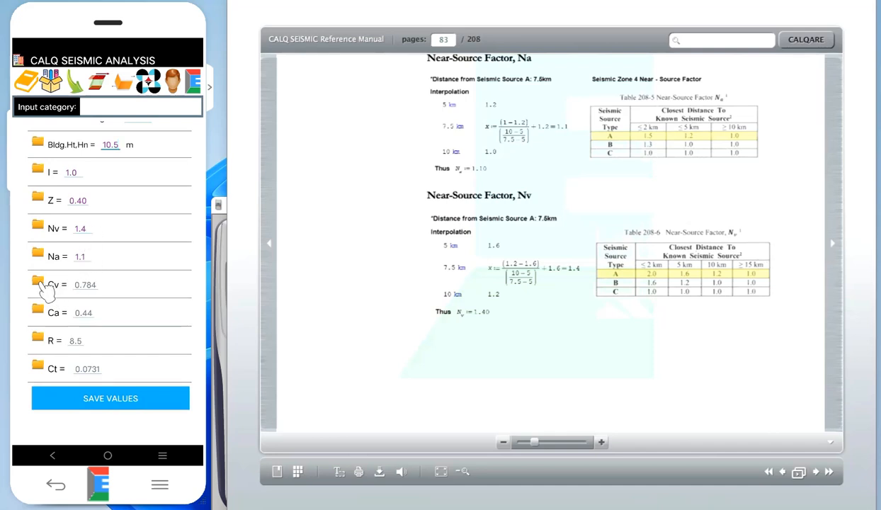
Turn the reference manual to page 84 and examine the Ca and Cv seismic coefficient tables up close
{"action": "left_click", "coordinate": [555, 160]}
{"action": "left_click_drag", "start_coordinate": [746, 204], "coordinate": [445, 219]}
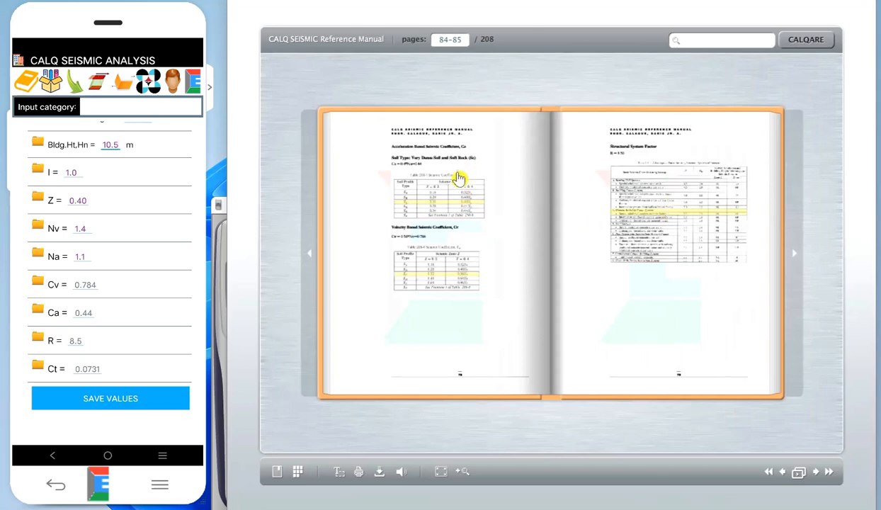
{"action": "double_click", "coordinate": [459, 177]}
{"action": "left_click_drag", "start_coordinate": [557, 326], "coordinate": [543, 269]}
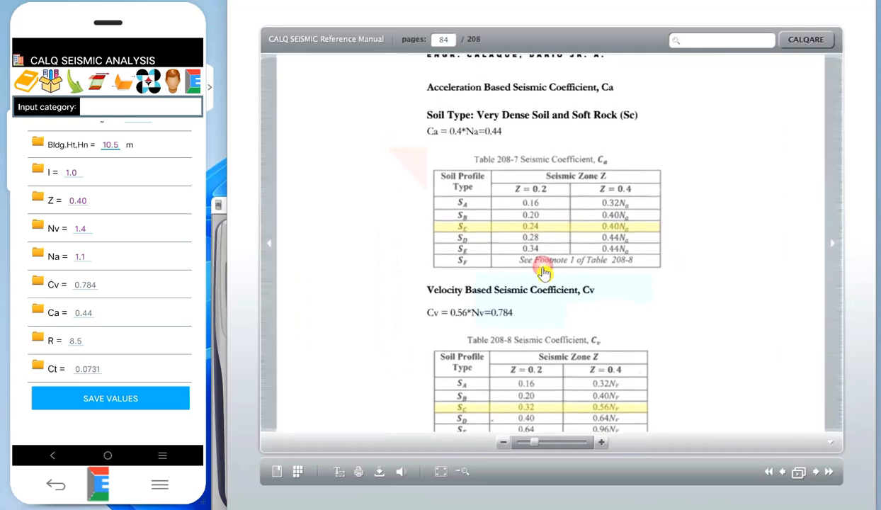
Read through the Seismic Response Coefficients notes for Cv and show Table 208-8
{"action": "left_click", "coordinate": [38, 281]}
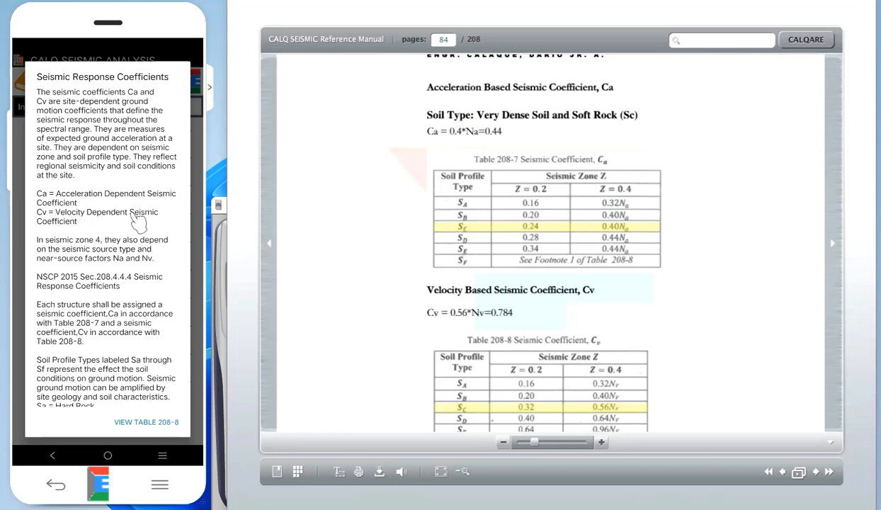
{"action": "scroll", "coordinate": [131, 297], "scroll_direction": "down", "scroll_amount": 3}
{"action": "scroll", "coordinate": [139, 345], "scroll_direction": "down", "scroll_amount": 4}
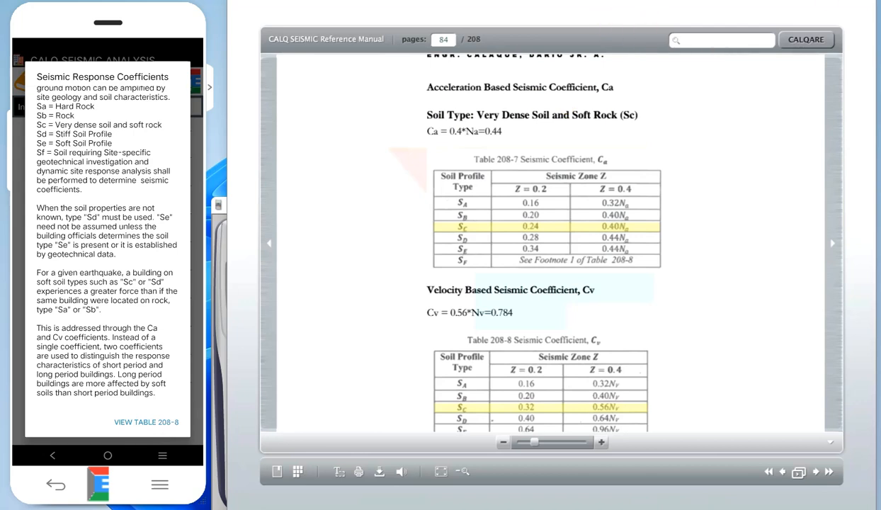
{"action": "left_click", "coordinate": [145, 423]}
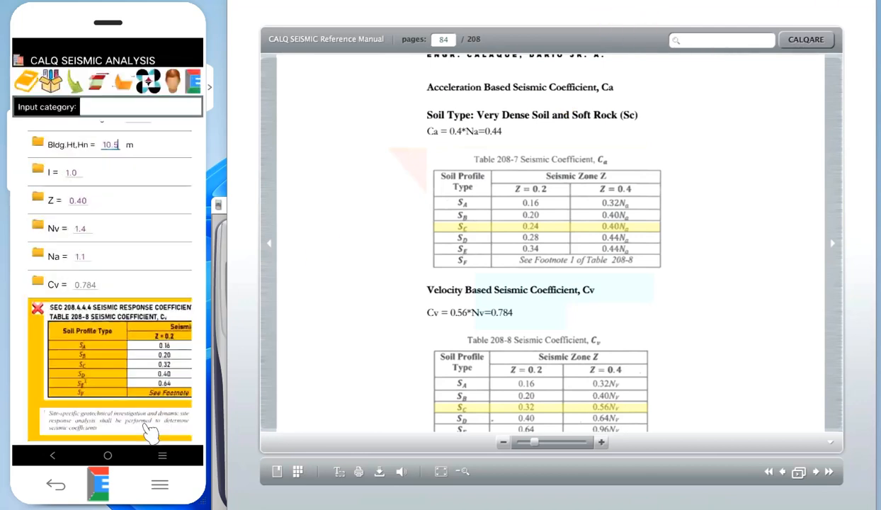
Look up soil profile Sc for Z = 0.4 in Table 208-8 and set the Cv coefficient to 0.56
{"action": "left_click_drag", "start_coordinate": [134, 387], "coordinate": [87, 262]}
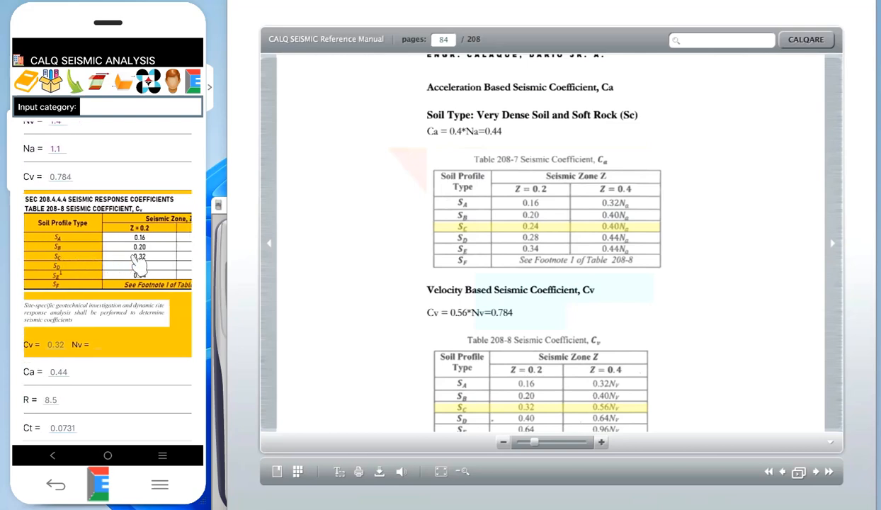
{"action": "left_click_drag", "start_coordinate": [161, 262], "coordinate": [106, 264]}
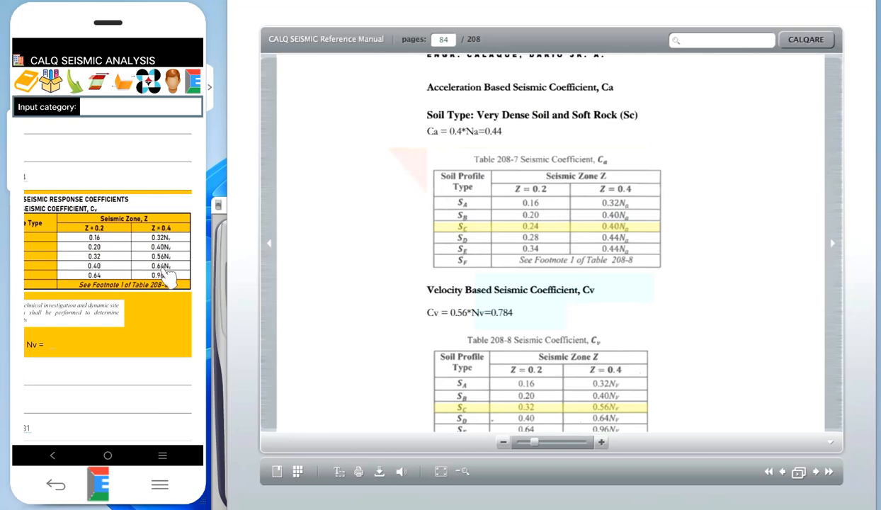
{"action": "left_click_drag", "start_coordinate": [85, 294], "coordinate": [170, 291]}
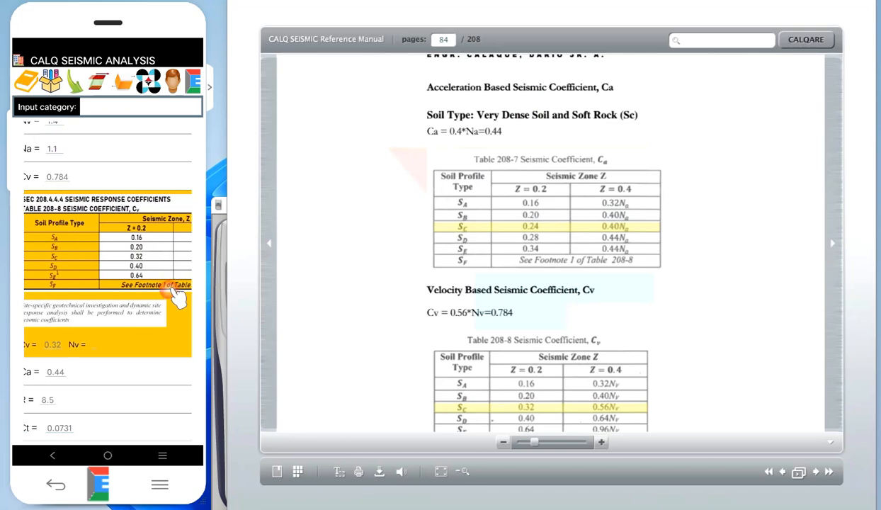
{"action": "left_click", "coordinate": [75, 345]}
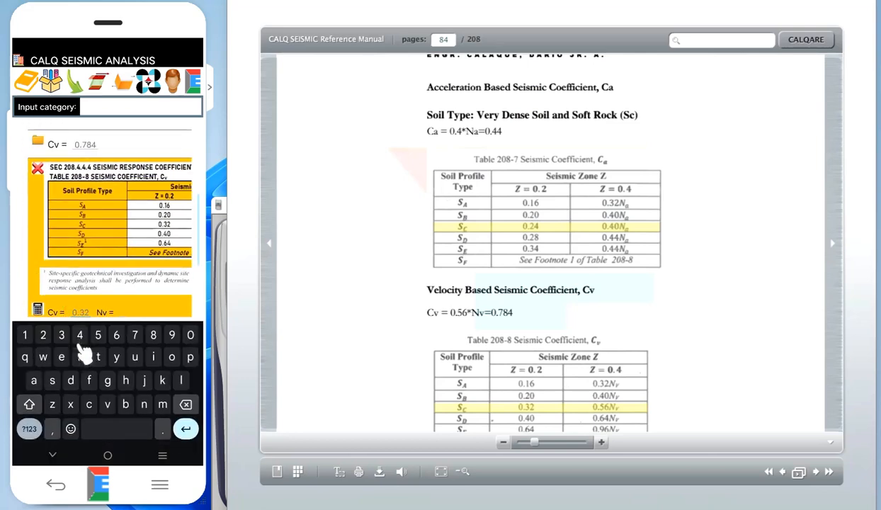
{"action": "type", "text": "0.56"}
{"action": "left_click", "coordinate": [54, 456]}
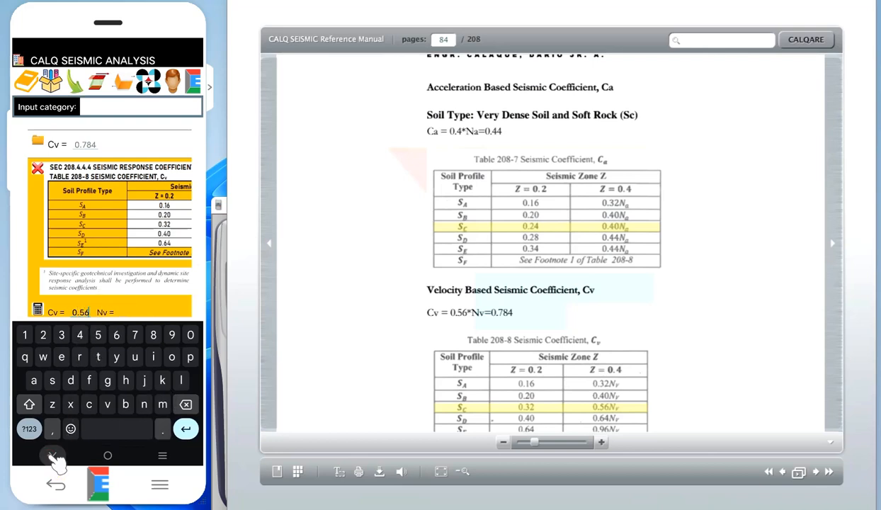
Calculate Cv from the 0.56 coefficient and close Table 208-8
{"action": "left_click", "coordinate": [37, 310]}
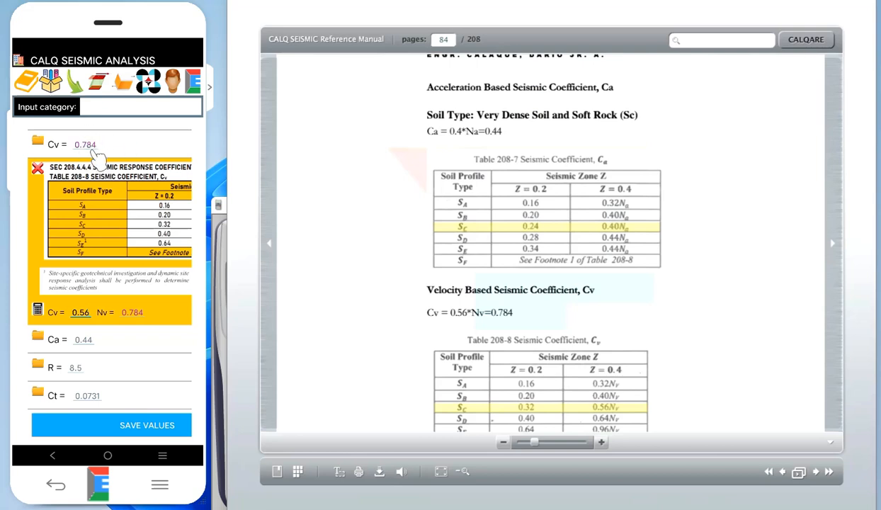
{"action": "left_click", "coordinate": [38, 170]}
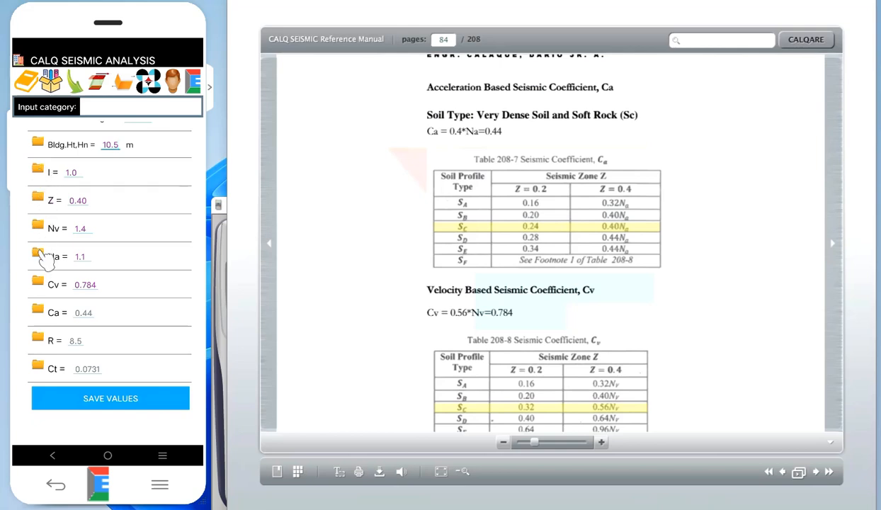
Read through the Seismic Response Coefficients notes for Ca and show Table 208-7
{"action": "left_click", "coordinate": [39, 309]}
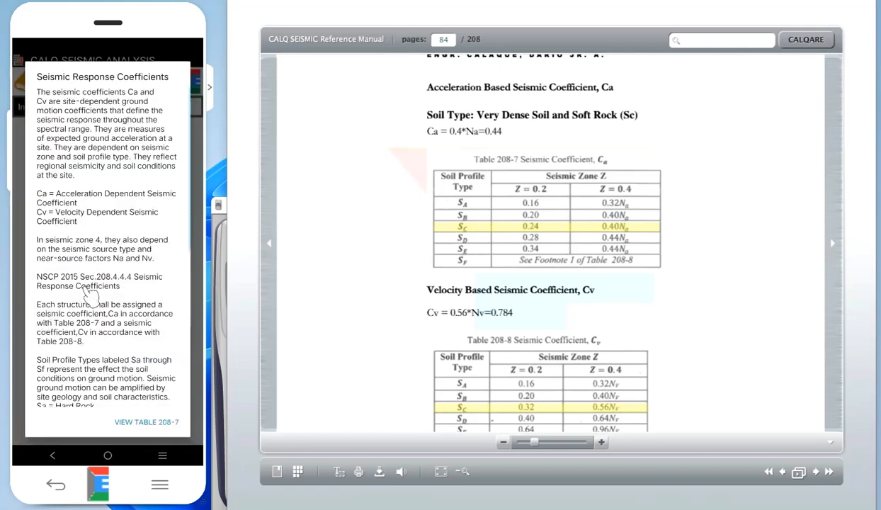
{"action": "left_click_drag", "start_coordinate": [106, 312], "coordinate": [106, 226]}
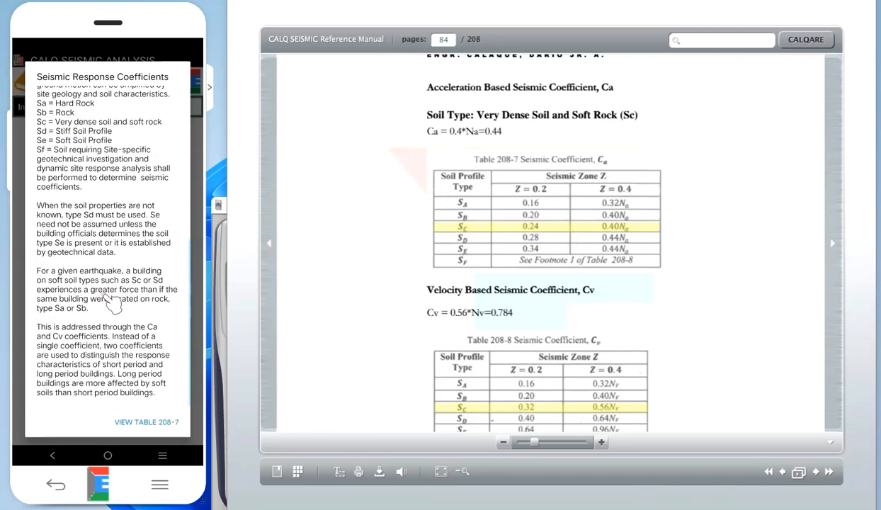
{"action": "left_click", "coordinate": [139, 425]}
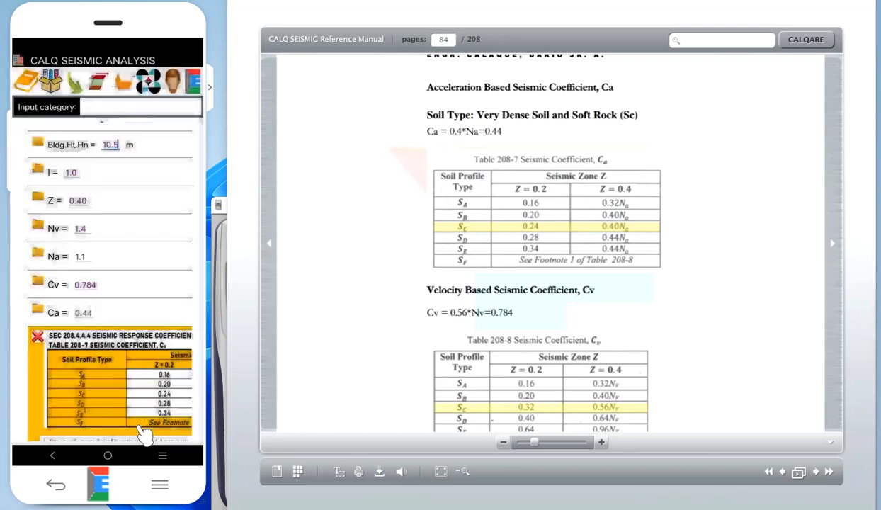
Look up soil profile Sc for Z = 0.4 in Table 208-7 and set the Ca coefficient to 0.40
{"action": "left_click_drag", "start_coordinate": [118, 393], "coordinate": [98, 228]}
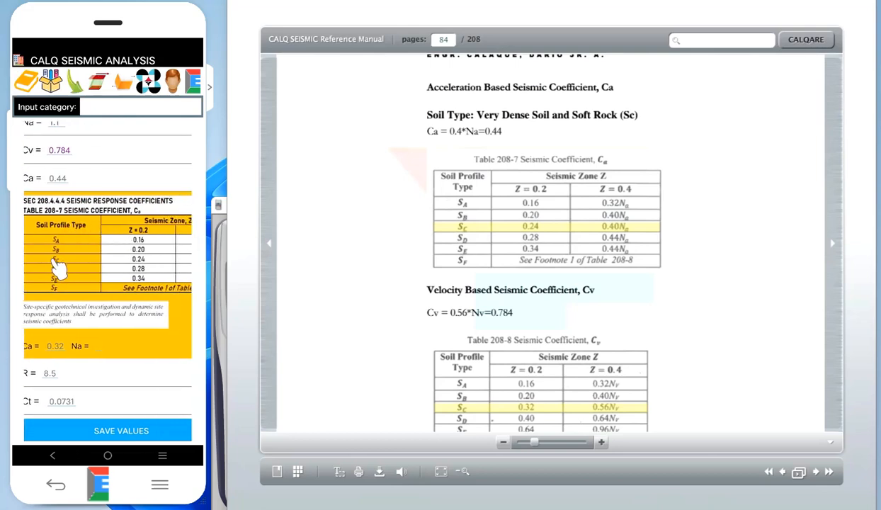
{"action": "left_click_drag", "start_coordinate": [144, 261], "coordinate": [98, 268]}
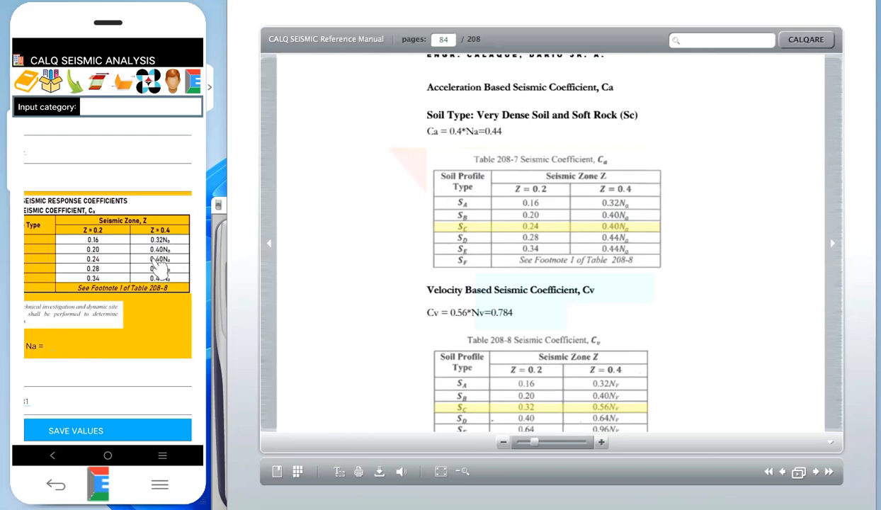
{"action": "left_click_drag", "start_coordinate": [52, 315], "coordinate": [79, 344]}
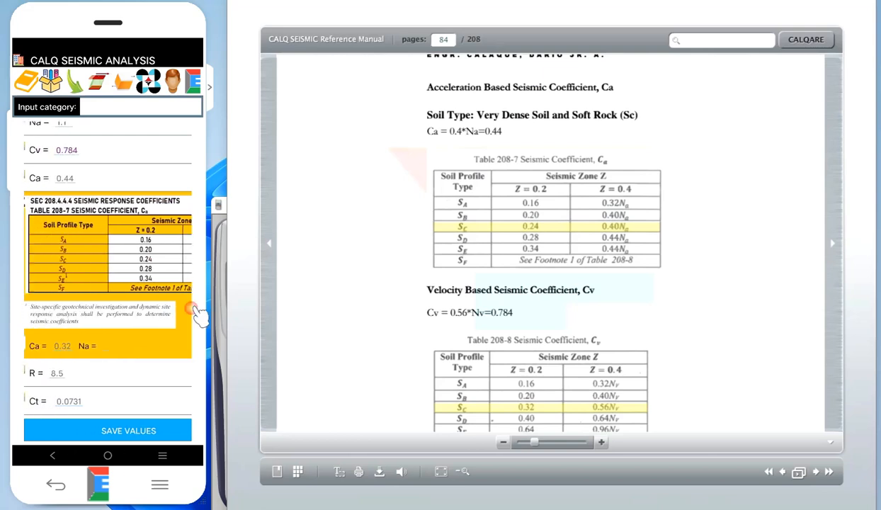
{"action": "left_click", "coordinate": [67, 345]}
{"action": "type", "text": "0.40"}
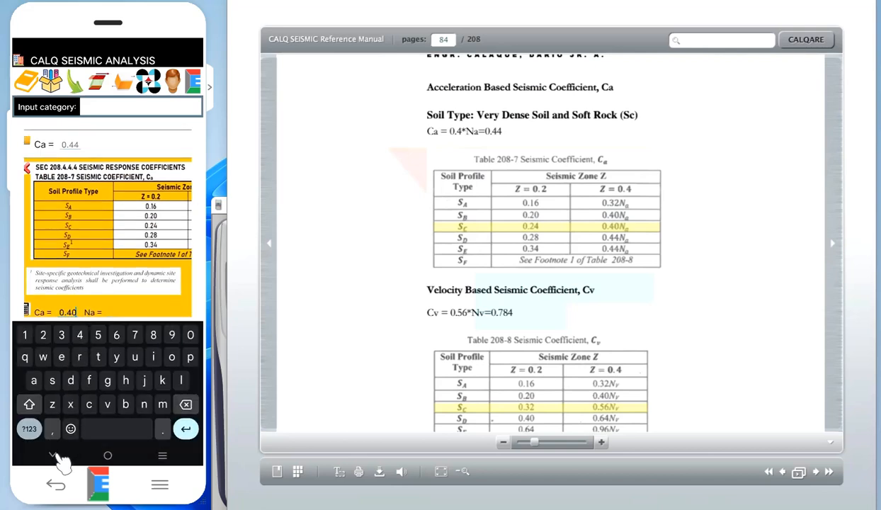
{"action": "left_click", "coordinate": [53, 457]}
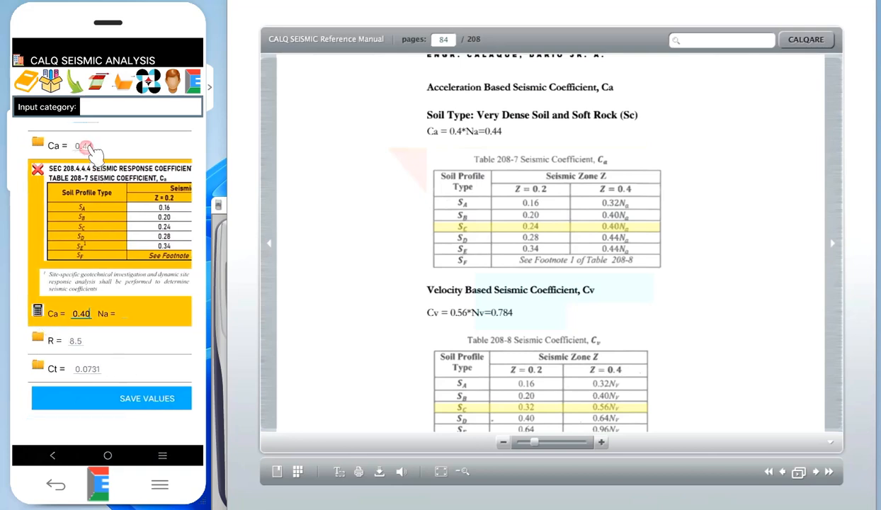
Calculate Ca from the entered coefficient and close Table 208-7
{"action": "left_click", "coordinate": [37, 310]}
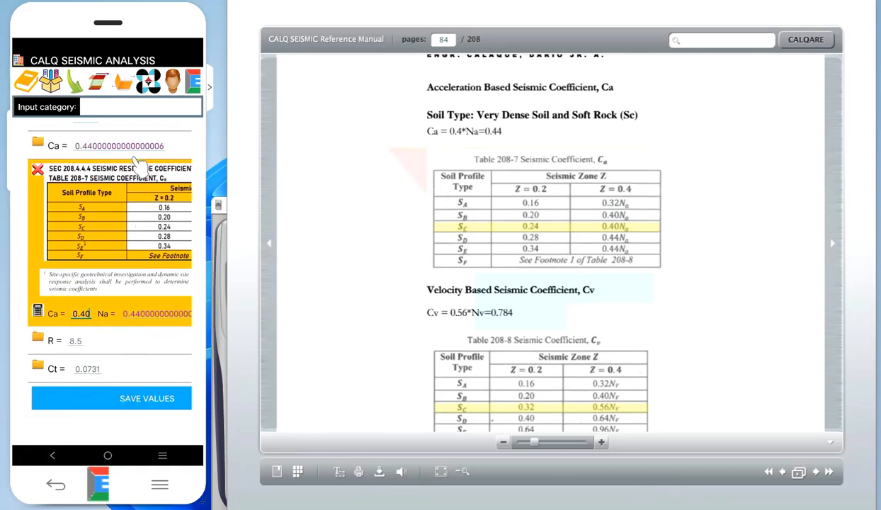
{"action": "left_click", "coordinate": [37, 170]}
{"action": "scroll", "coordinate": [110, 304], "scroll_direction": "up", "scroll_amount": 2}
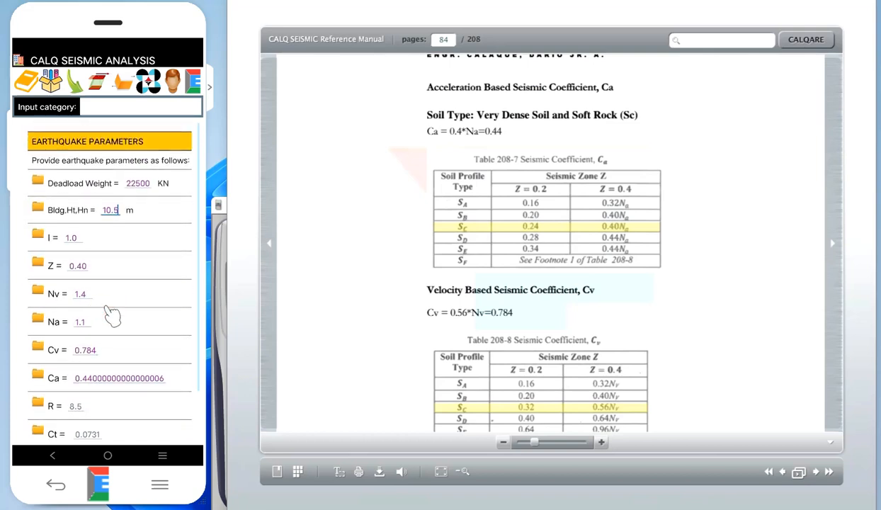
Shorten the transferred Ca value in the earthquake parameters to 0.44
{"action": "left_click", "coordinate": [165, 380]}
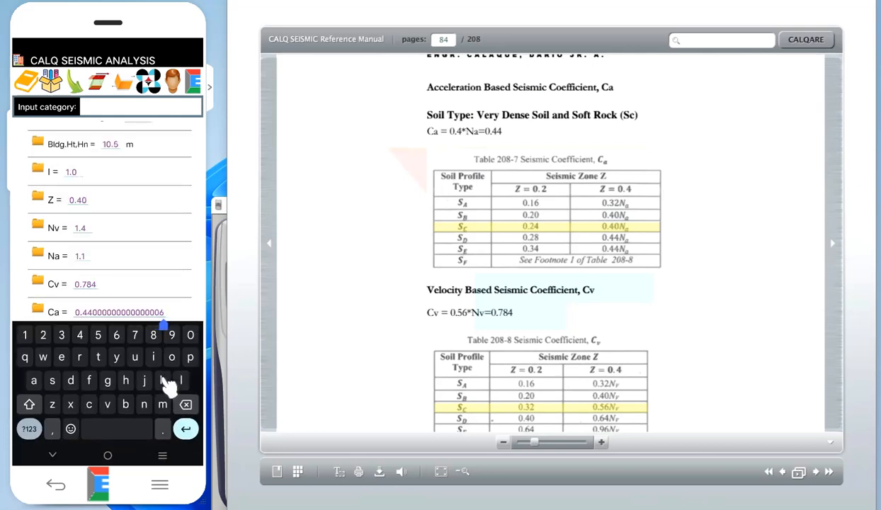
{"action": "left_click", "coordinate": [187, 405]}
{"action": "left_click", "coordinate": [185, 405]}
{"action": "left_click", "coordinate": [185, 405]}
{"action": "left_click", "coordinate": [185, 405]}
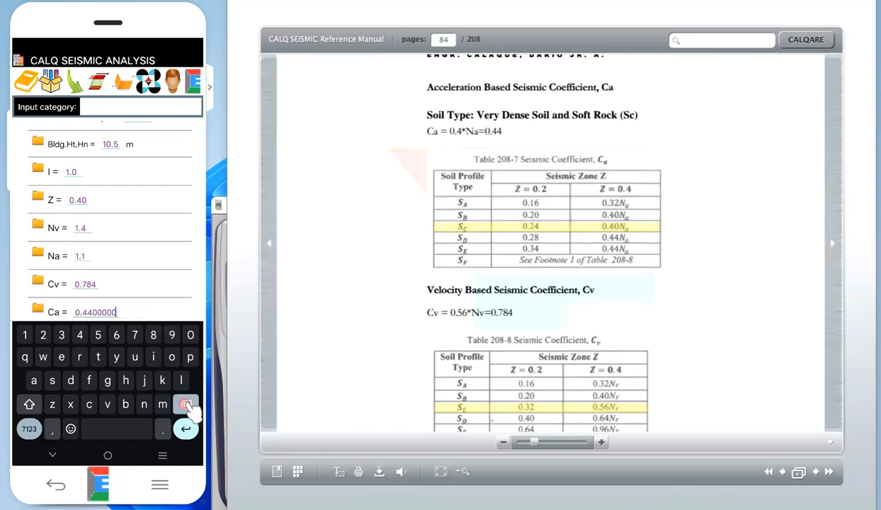
{"action": "left_click", "coordinate": [186, 405]}
{"action": "left_click", "coordinate": [186, 405]}
{"action": "left_click", "coordinate": [185, 405]}
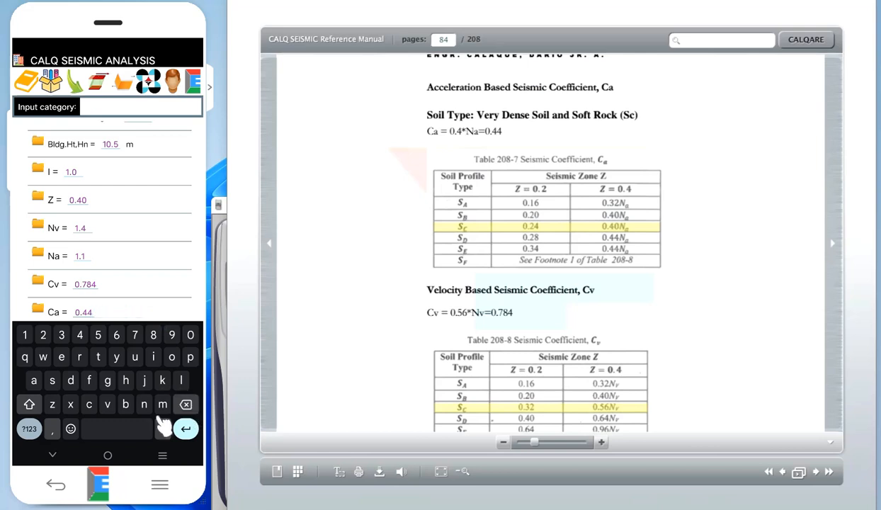
{"action": "left_click", "coordinate": [55, 455]}
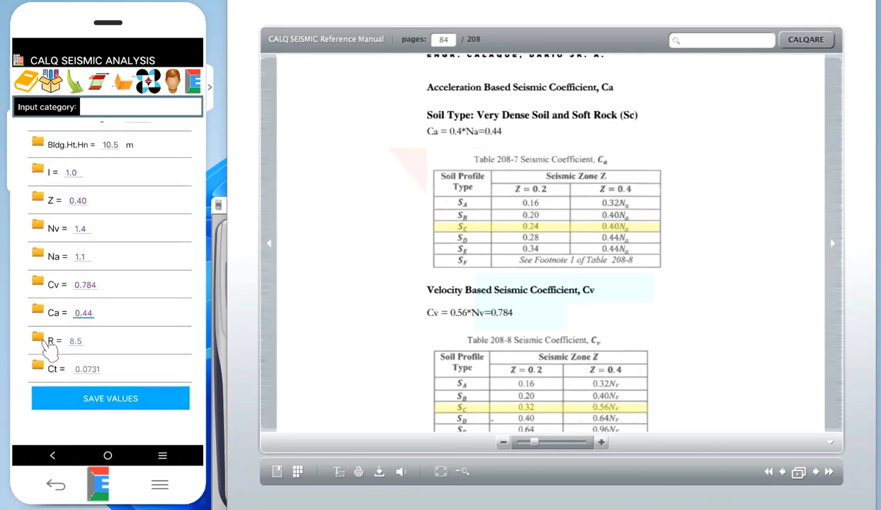
Examine the Structural System Factor table on page 85 of the reference manual up close
{"action": "left_click", "coordinate": [490, 192]}
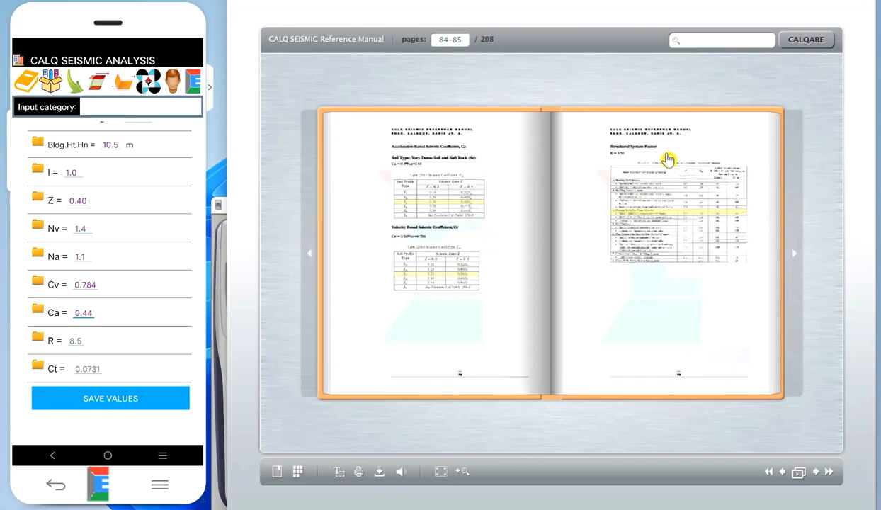
{"action": "left_click", "coordinate": [634, 192]}
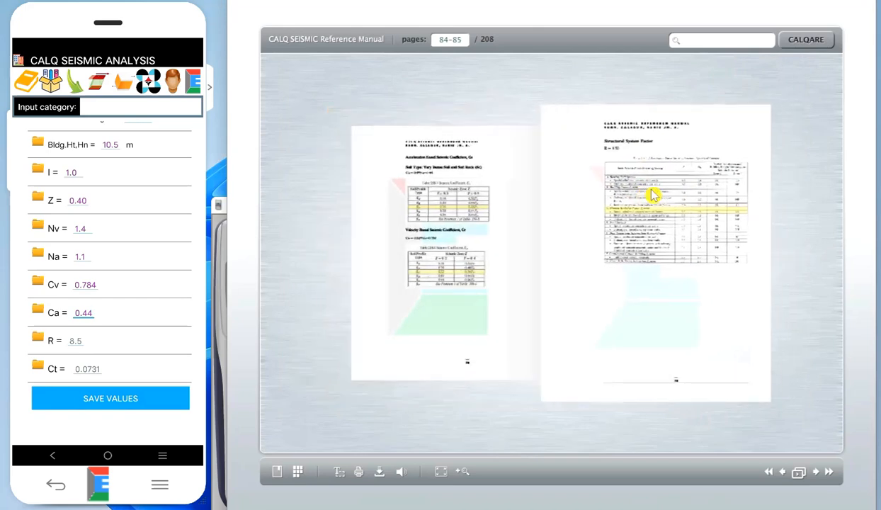
{"action": "left_click", "coordinate": [513, 240]}
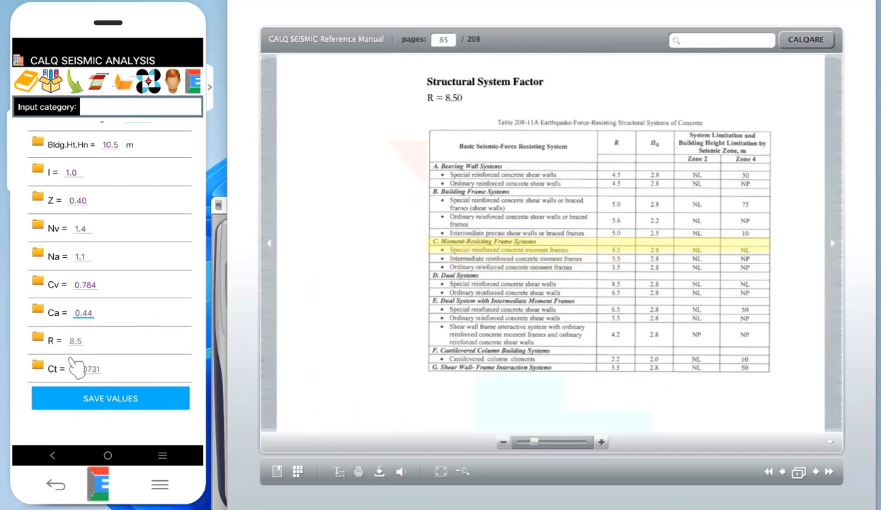
Read the notes on the value of R and show Table 208-11A for concrete structural systems
{"action": "left_click", "coordinate": [40, 338]}
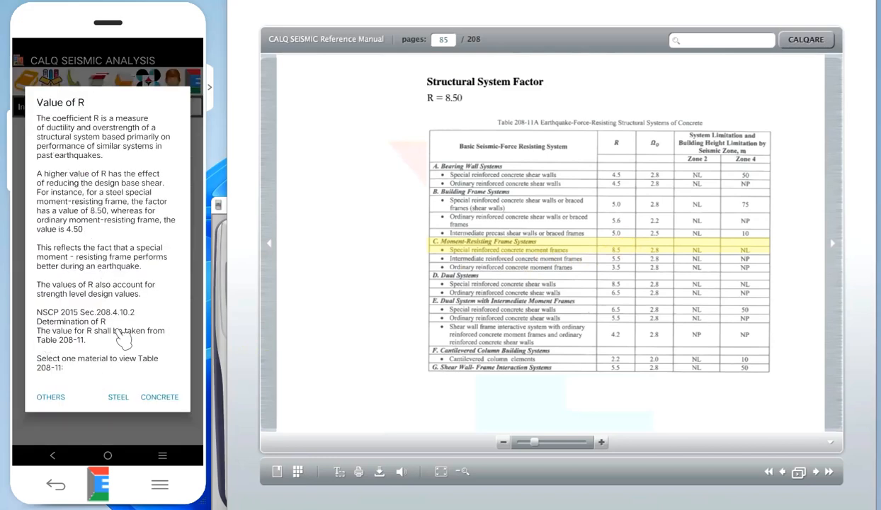
{"action": "left_click", "coordinate": [160, 398]}
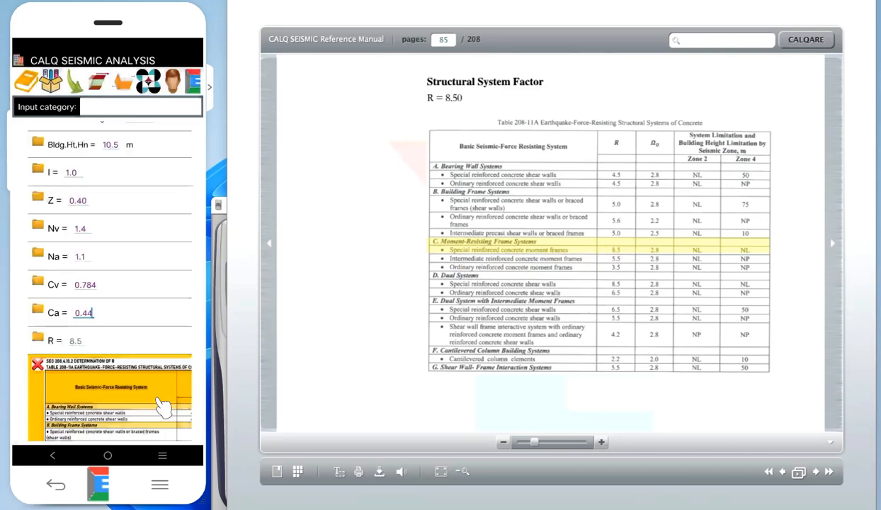
{"action": "scroll", "coordinate": [148, 248], "scroll_direction": "down", "scroll_amount": 3}
{"action": "scroll", "coordinate": [124, 332], "scroll_direction": "down", "scroll_amount": 3}
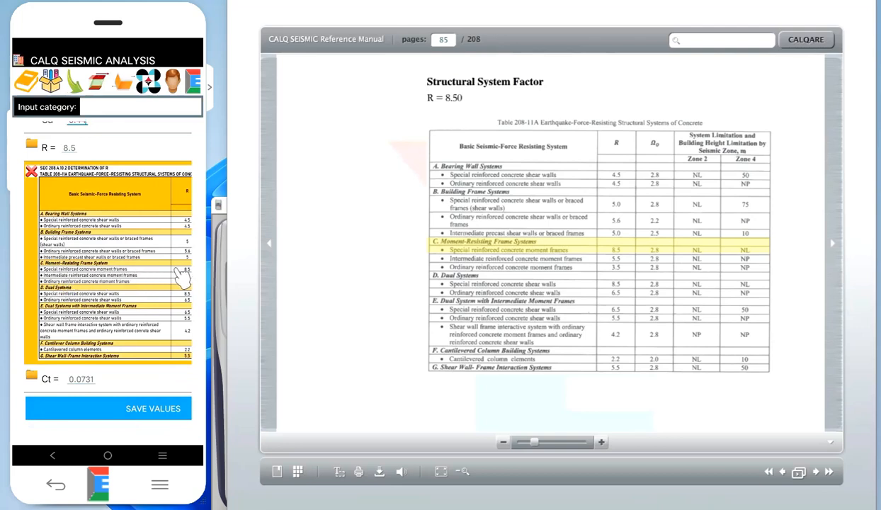
Look up special reinforced concrete moment frames in Table 208-11A, set R to 8.5 and close the table
{"action": "scroll", "coordinate": [163, 271], "scroll_direction": "right", "scroll_amount": 1}
{"action": "left_click", "coordinate": [163, 271]}
{"action": "left_click_drag", "start_coordinate": [70, 236], "coordinate": [133, 247]}
{"action": "left_click_drag", "start_coordinate": [69, 266], "coordinate": [69, 274]}
{"action": "left_click", "coordinate": [71, 167]}
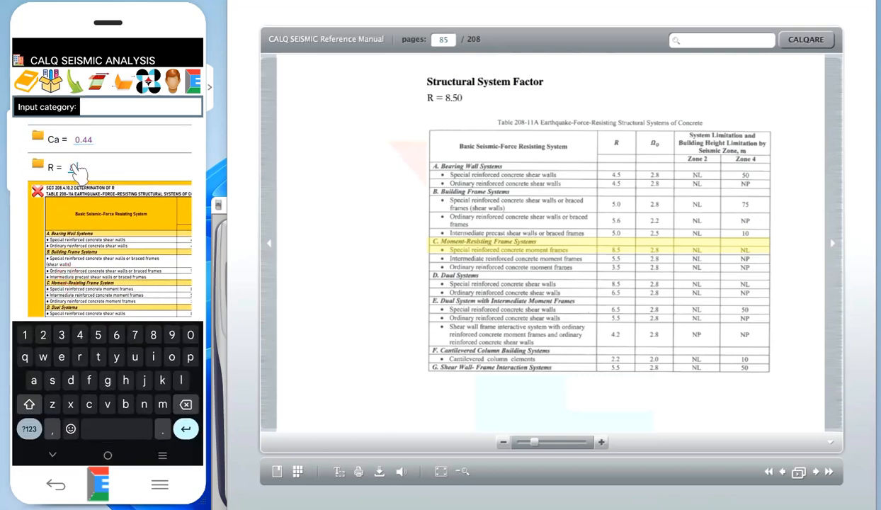
{"action": "left_click", "coordinate": [42, 193]}
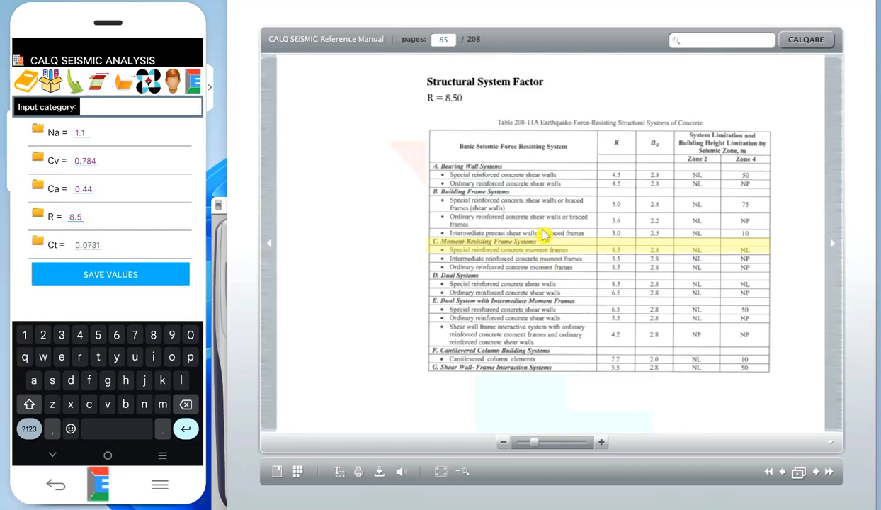
{"action": "left_click", "coordinate": [564, 221]}
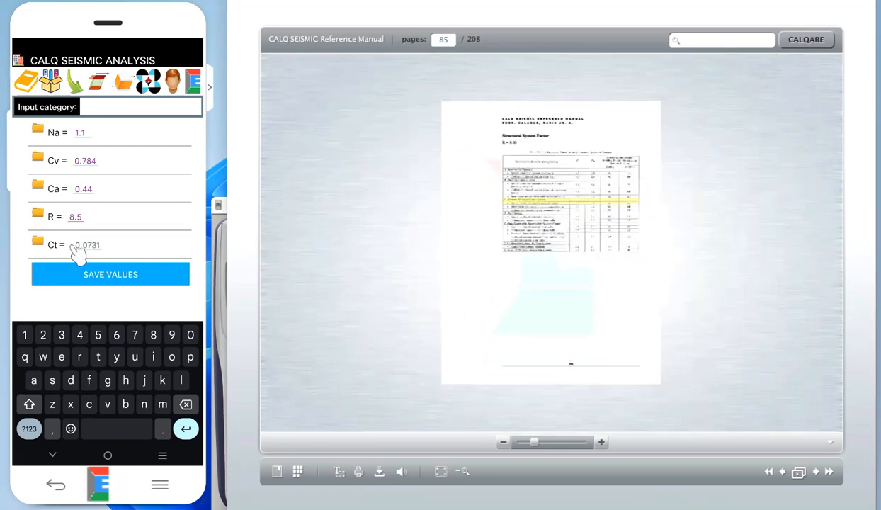
Read the notes on Ct for the structure period, review the listed Ct values and close the list
{"action": "left_click", "coordinate": [39, 242]}
{"action": "scroll", "coordinate": [108, 268], "scroll_direction": "down", "scroll_amount": 2}
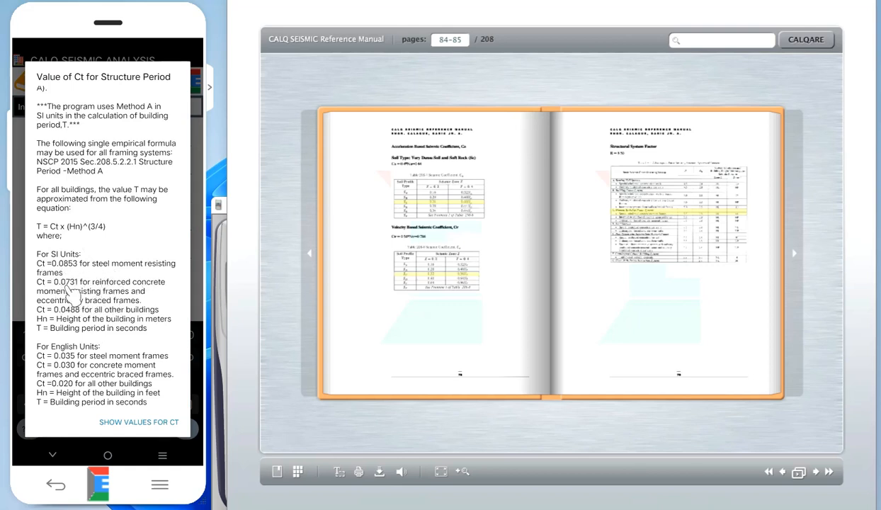
{"action": "left_click", "coordinate": [148, 422]}
{"action": "left_click_drag", "start_coordinate": [87, 274], "coordinate": [92, 161]}
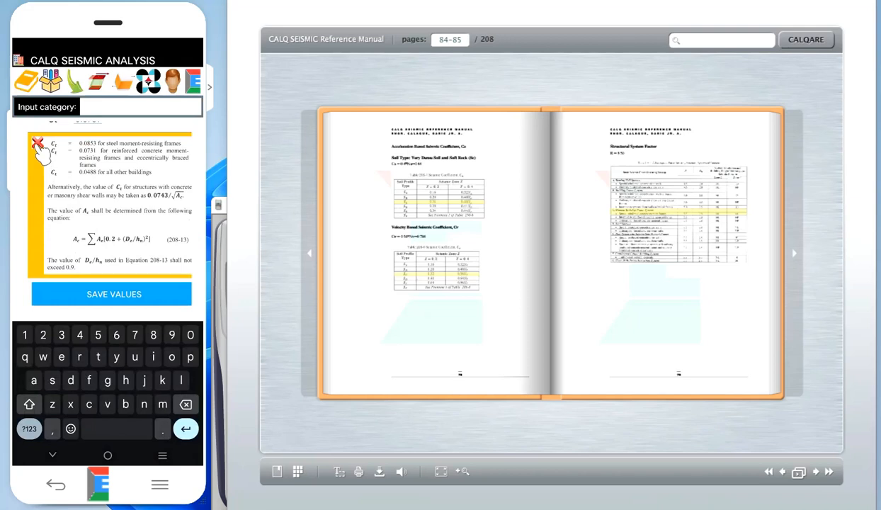
{"action": "left_click", "coordinate": [37, 144]}
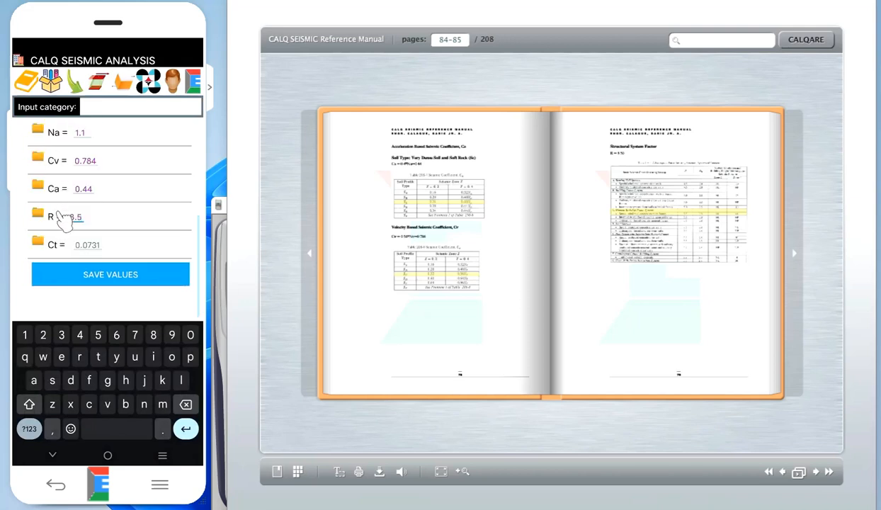
Set Ct to 0.0731 and save the earthquake parameter values
{"action": "left_click", "coordinate": [88, 245]}
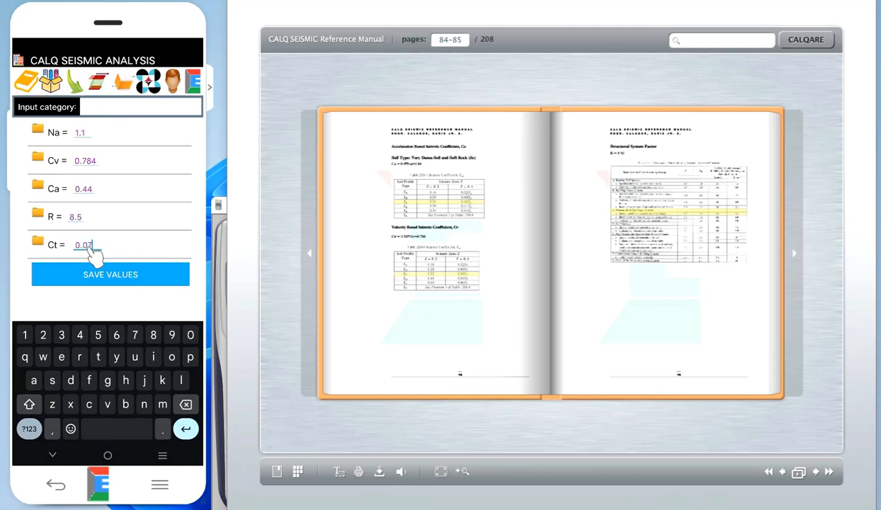
{"action": "left_click", "coordinate": [54, 455]}
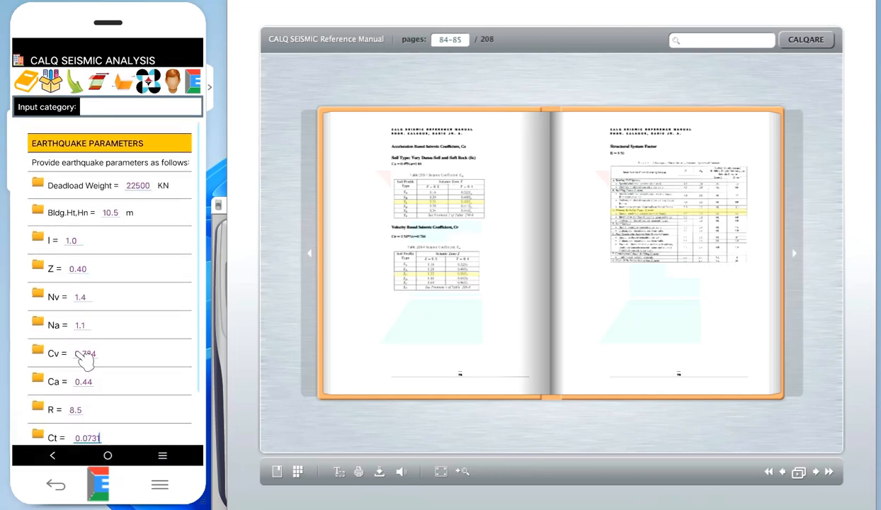
{"action": "left_click_drag", "start_coordinate": [83, 302], "coordinate": [82, 222]}
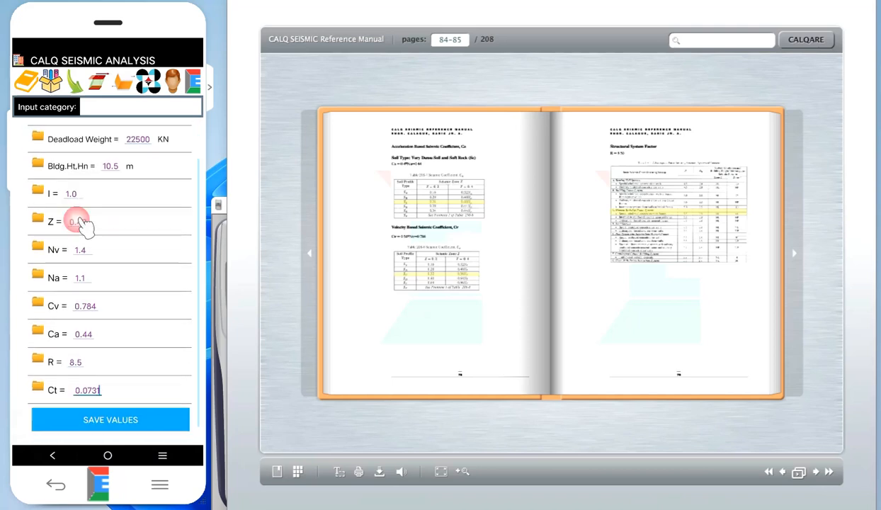
{"action": "left_click", "coordinate": [119, 419]}
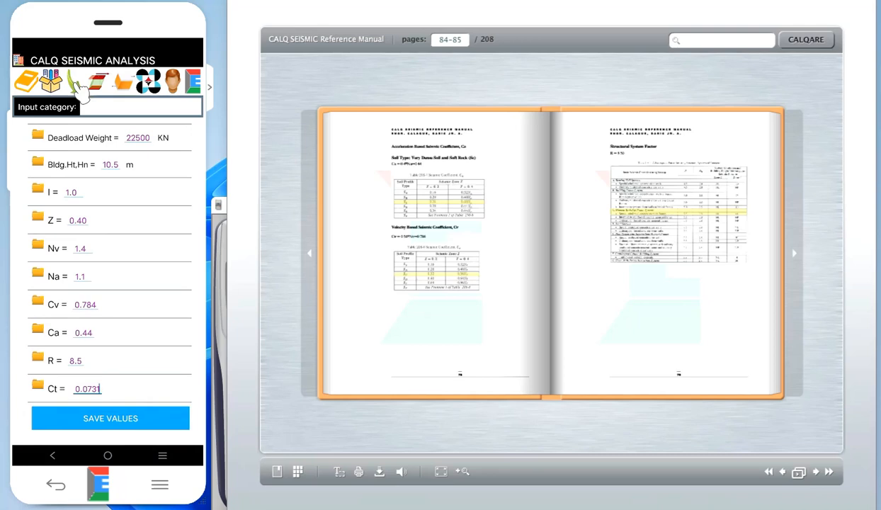
Run the static lateral force analysis and examine the structure period T in the calculations
{"action": "left_click", "coordinate": [77, 85]}
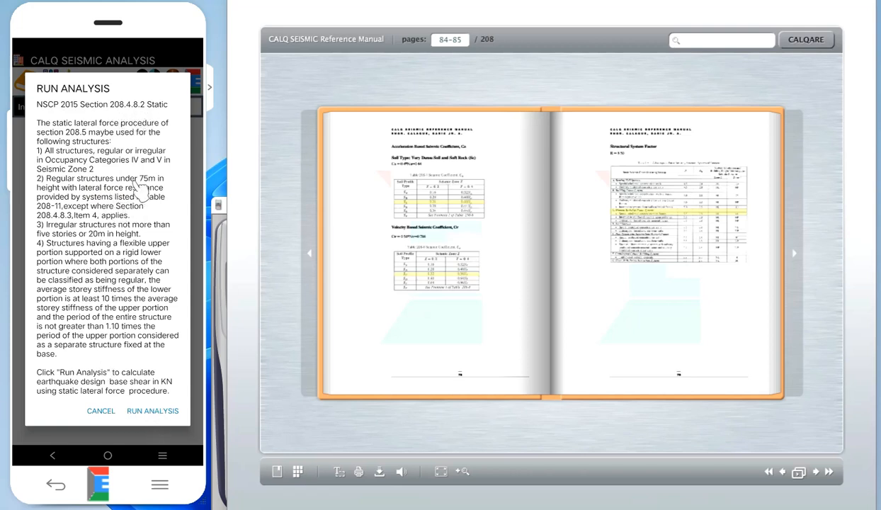
{"action": "left_click", "coordinate": [162, 414]}
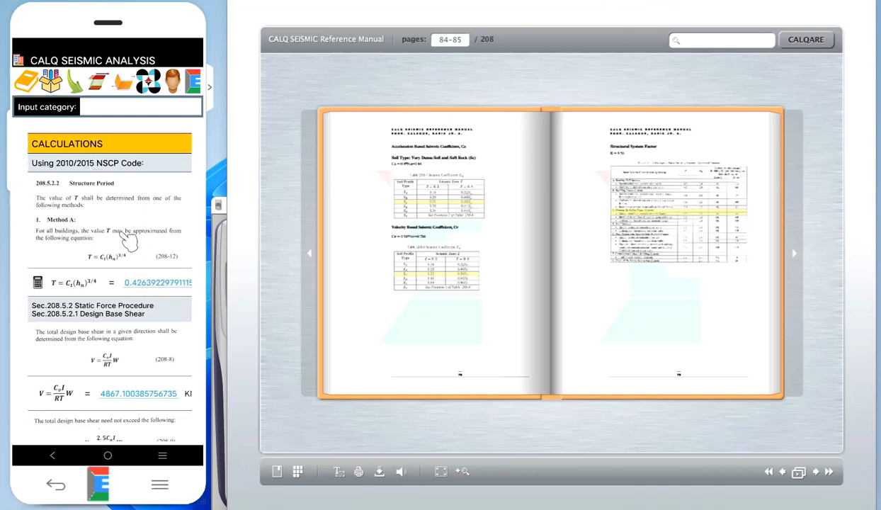
{"action": "scroll", "coordinate": [134, 251], "scroll_direction": "down", "scroll_amount": 1}
{"action": "left_click", "coordinate": [134, 256]}
{"action": "left_click_drag", "start_coordinate": [99, 254], "coordinate": [139, 264]}
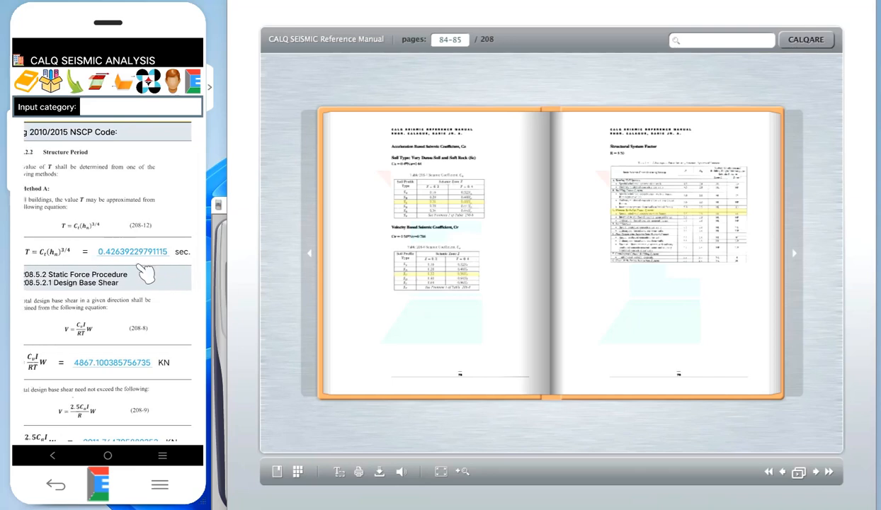
Examine the static force procedure's base shear equations and limits through to the design earthquake base shear
{"action": "left_click_drag", "start_coordinate": [71, 333], "coordinate": [85, 273]}
{"action": "left_click_drag", "start_coordinate": [66, 303], "coordinate": [90, 249]}
{"action": "left_click_drag", "start_coordinate": [92, 341], "coordinate": [100, 253]}
{"action": "left_click_drag", "start_coordinate": [89, 312], "coordinate": [93, 274]}
{"action": "left_click_drag", "start_coordinate": [90, 188], "coordinate": [85, 225]}
{"action": "left_click_drag", "start_coordinate": [97, 341], "coordinate": [103, 290]}
{"action": "left_click_drag", "start_coordinate": [99, 352], "coordinate": [95, 283]}
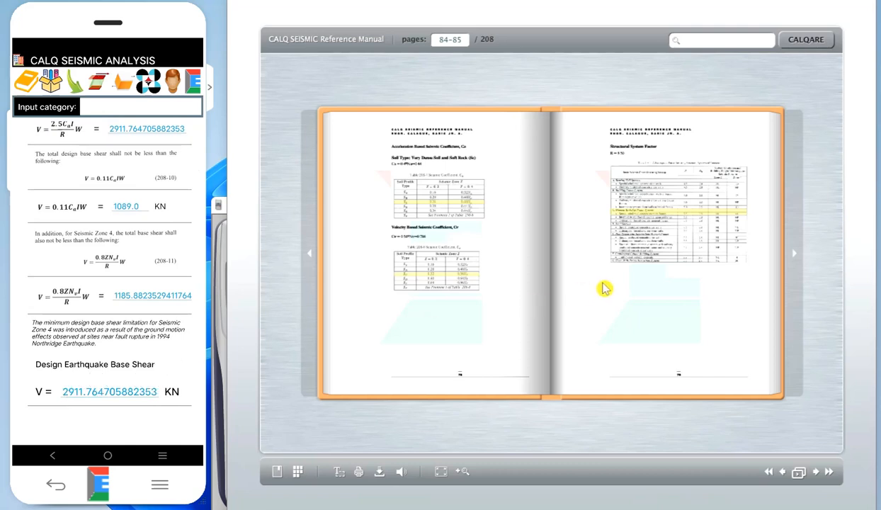
Find the worked example's design base shear on page 88 of the manual and compare it with the calculated period and base shears
{"action": "left_click_drag", "start_coordinate": [667, 273], "coordinate": [488, 274]}
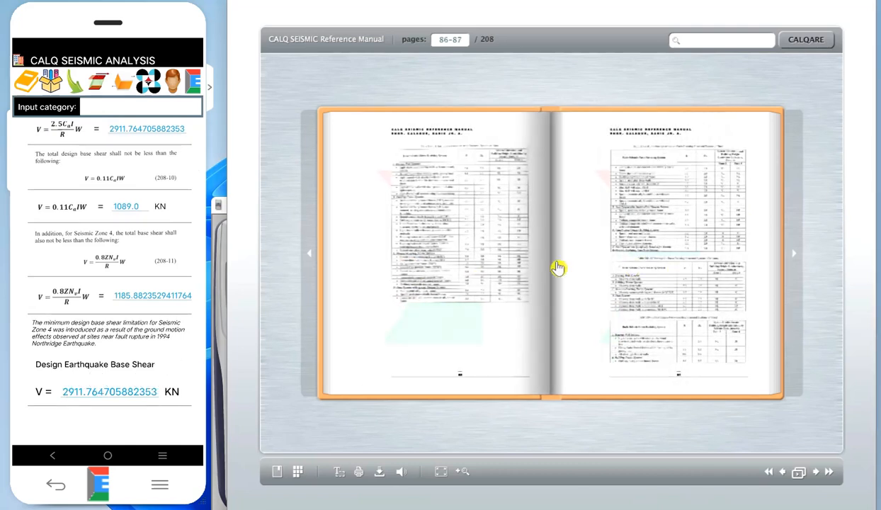
{"action": "left_click_drag", "start_coordinate": [633, 269], "coordinate": [436, 257]}
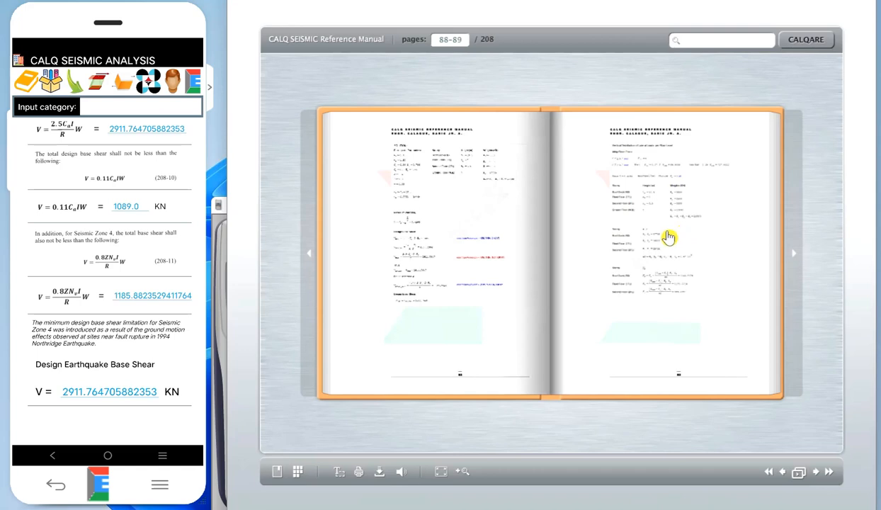
{"action": "left_click", "coordinate": [451, 297]}
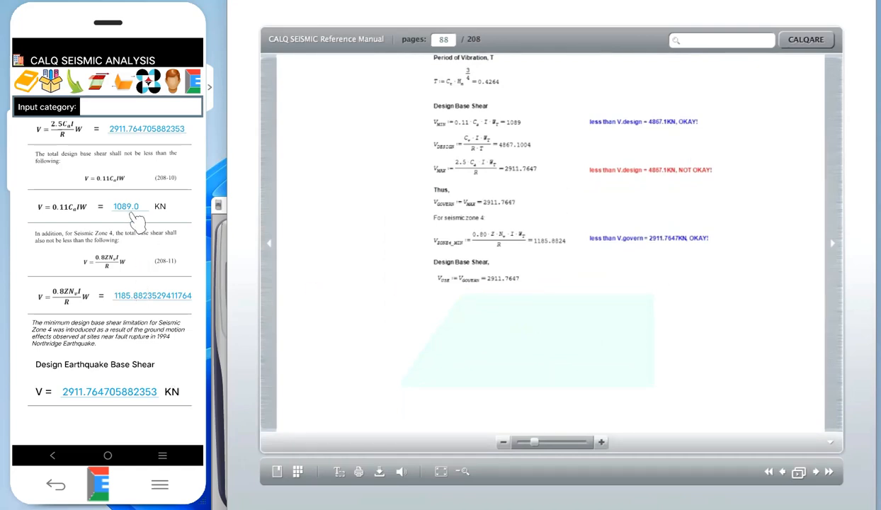
{"action": "left_click_drag", "start_coordinate": [129, 213], "coordinate": [131, 284]}
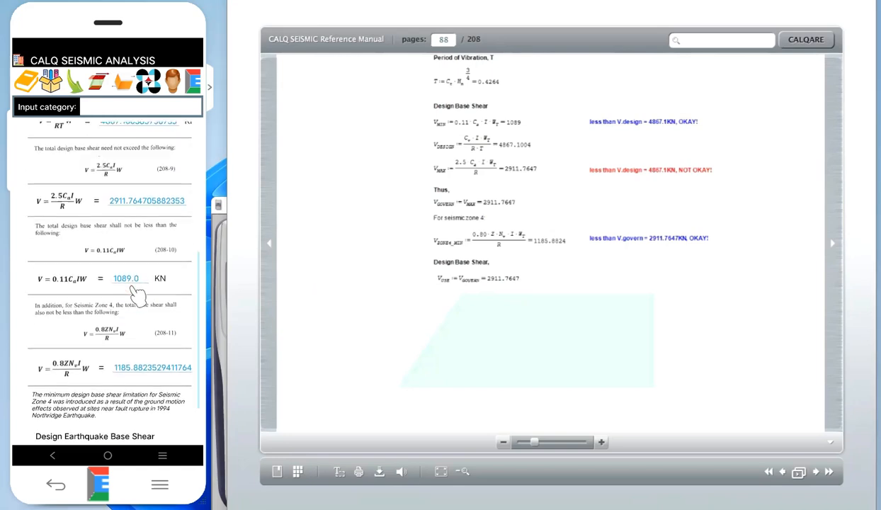
{"action": "left_click_drag", "start_coordinate": [126, 244], "coordinate": [130, 306]}
{"action": "left_click_drag", "start_coordinate": [142, 208], "coordinate": [103, 332]}
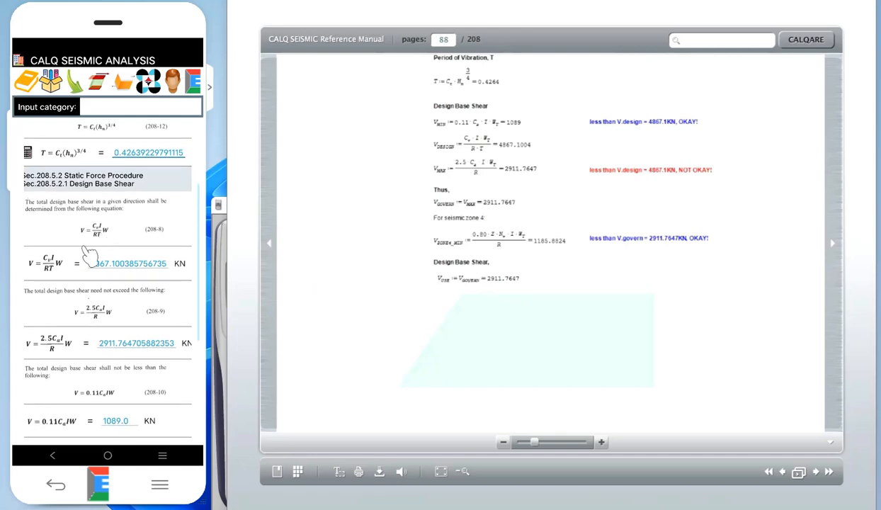
{"action": "left_click_drag", "start_coordinate": [86, 131], "coordinate": [133, 218]}
{"action": "left_click_drag", "start_coordinate": [81, 276], "coordinate": [100, 220]}
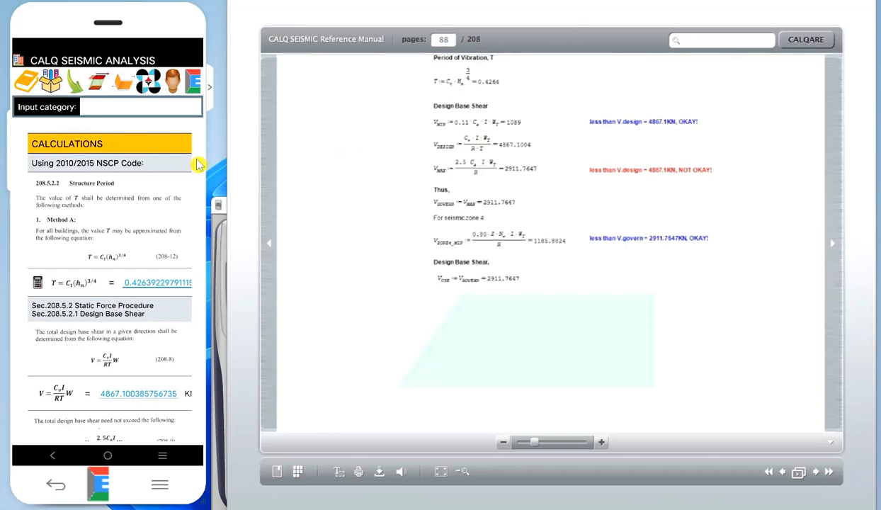
{"action": "scroll", "coordinate": [104, 259], "scroll_direction": "down", "scroll_amount": 5}
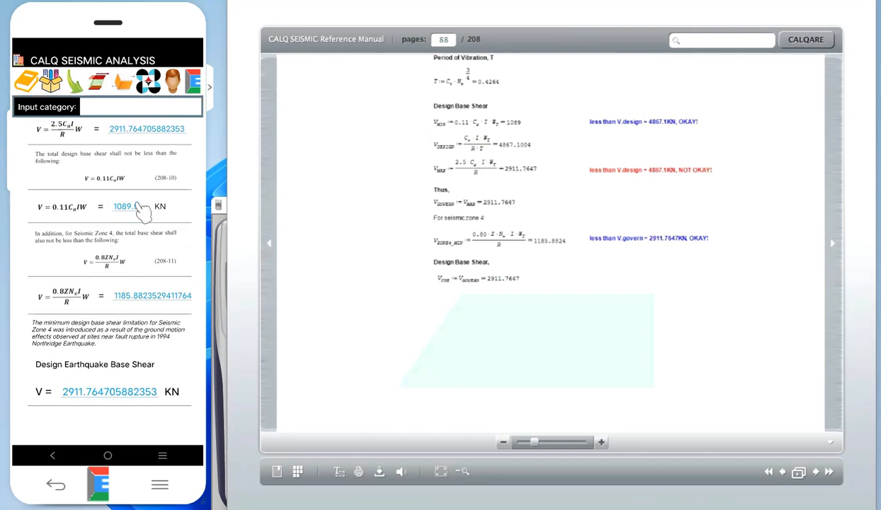
{"action": "left_click_drag", "start_coordinate": [105, 204], "coordinate": [112, 260]}
{"action": "left_click_drag", "start_coordinate": [114, 214], "coordinate": [120, 166]}
{"action": "scroll", "coordinate": [550, 243], "scroll_direction": "down", "scroll_amount": 1}
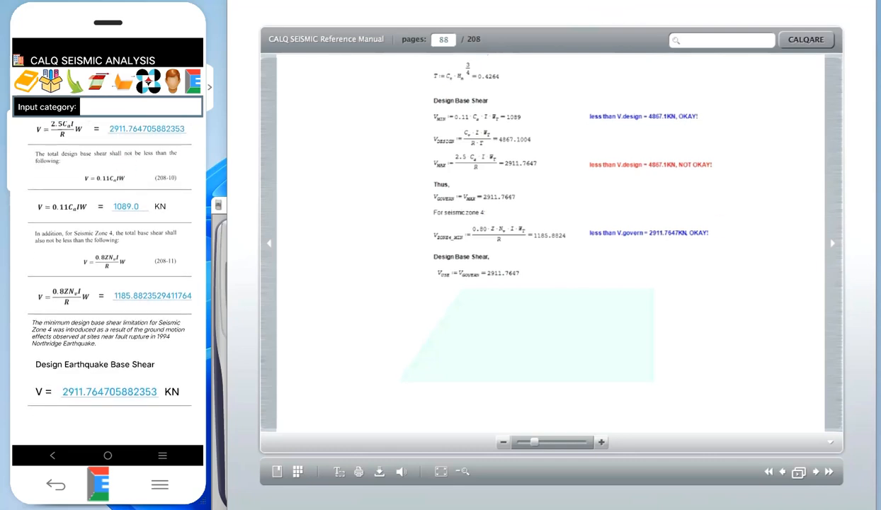
Show the manual's vertical distribution of lateral loads on page 89 and open the lateral load and shear distribution by floor level
{"action": "double_click", "coordinate": [722, 208]}
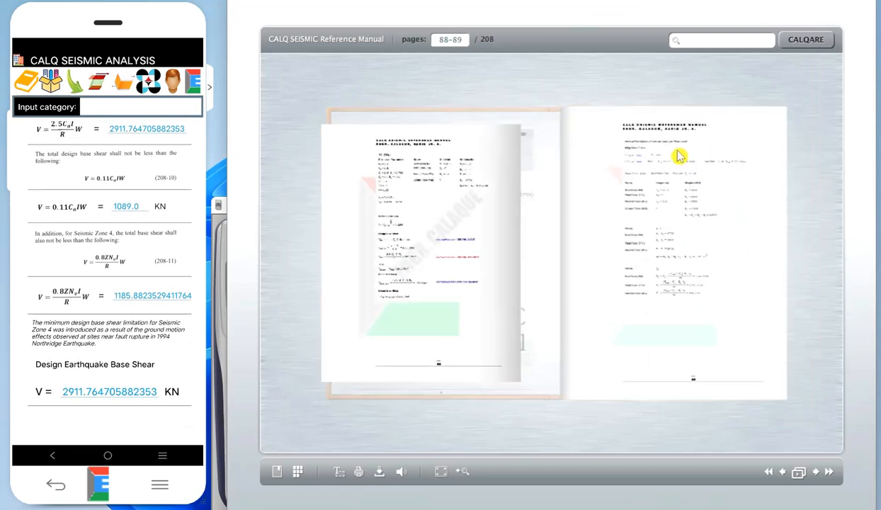
{"action": "double_click", "coordinate": [678, 156]}
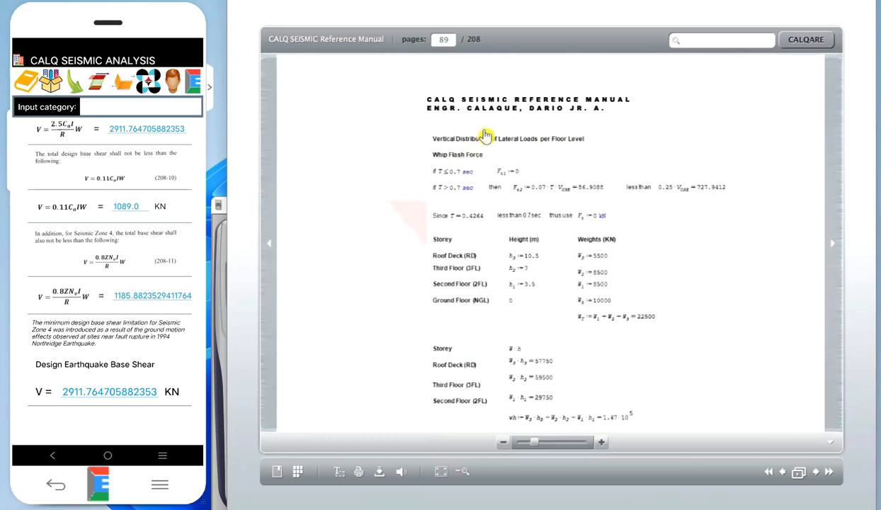
{"action": "left_click", "coordinate": [100, 82]}
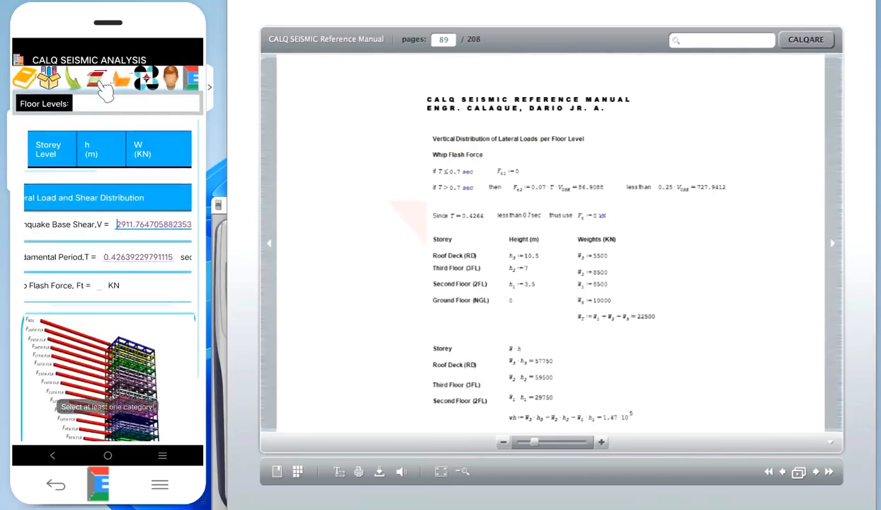
{"action": "mouse_move", "coordinate": [59, 232]}
{"action": "left_mouse_down"}
{"action": "mouse_move", "coordinate": [130, 238]}
{"action": "mouse_move", "coordinate": [91, 242]}
{"action": "mouse_move", "coordinate": [100, 248]}
{"action": "mouse_move", "coordinate": [62, 260]}
{"action": "mouse_move", "coordinate": [95, 273]}
{"action": "mouse_move", "coordinate": [70, 265]}
{"action": "left_mouse_up"}
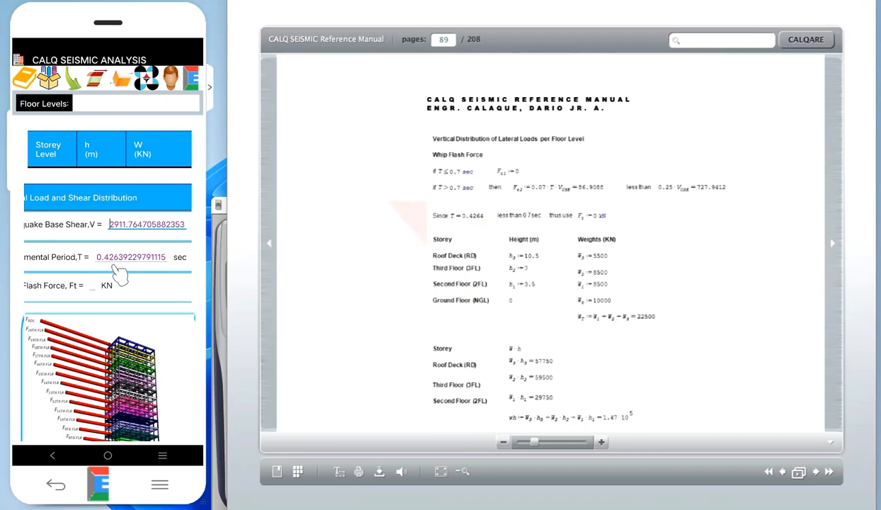
{"action": "left_click_drag", "start_coordinate": [130, 277], "coordinate": [159, 276]}
{"action": "left_click_drag", "start_coordinate": [55, 269], "coordinate": [100, 274]}
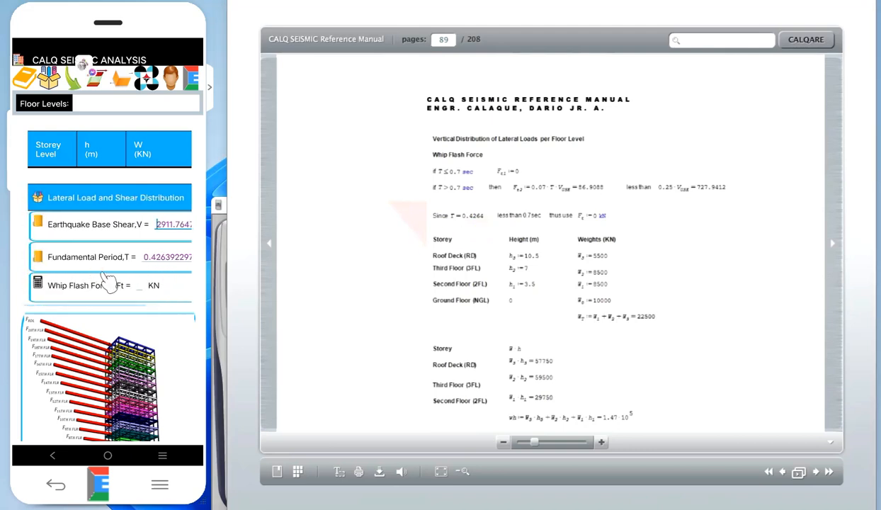
Calculate the whip flash force Ft and look over the lateral load and shear diagrams
{"action": "left_click", "coordinate": [38, 283]}
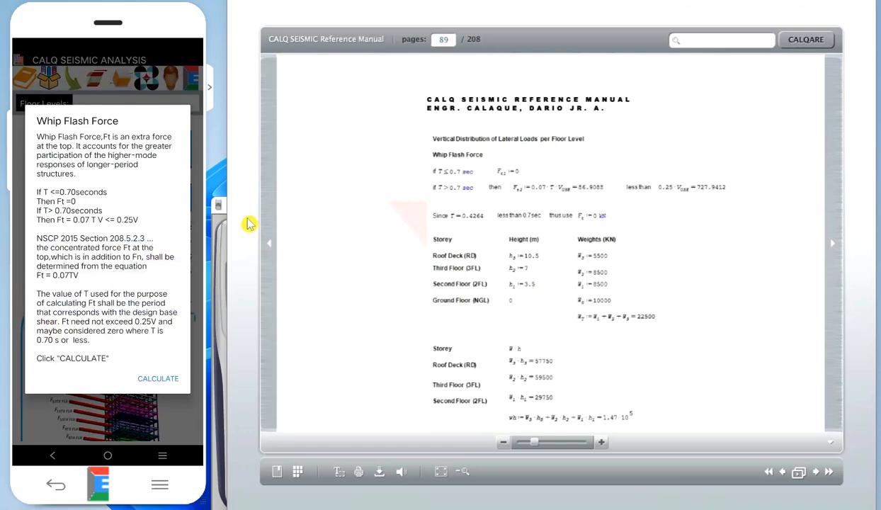
{"action": "left_click", "coordinate": [158, 381]}
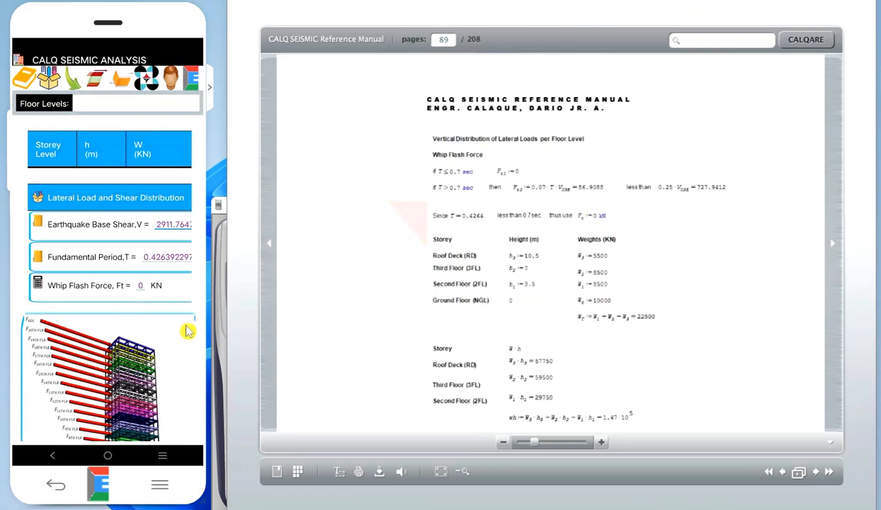
{"action": "scroll", "coordinate": [124, 329], "scroll_direction": "down", "scroll_amount": 3}
{"action": "left_click_drag", "start_coordinate": [118, 318], "coordinate": [168, 315]}
{"action": "scroll", "coordinate": [85, 273], "scroll_direction": "up", "scroll_amount": 3}
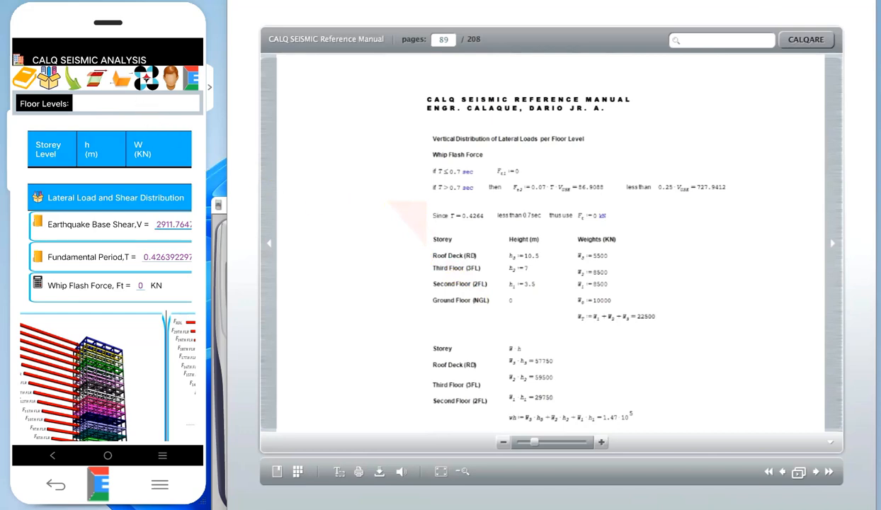
Set the floor levels to 3rd Floor Level and review the columns of the storey table alongside the manual's page 89
{"action": "left_click", "coordinate": [135, 116]}
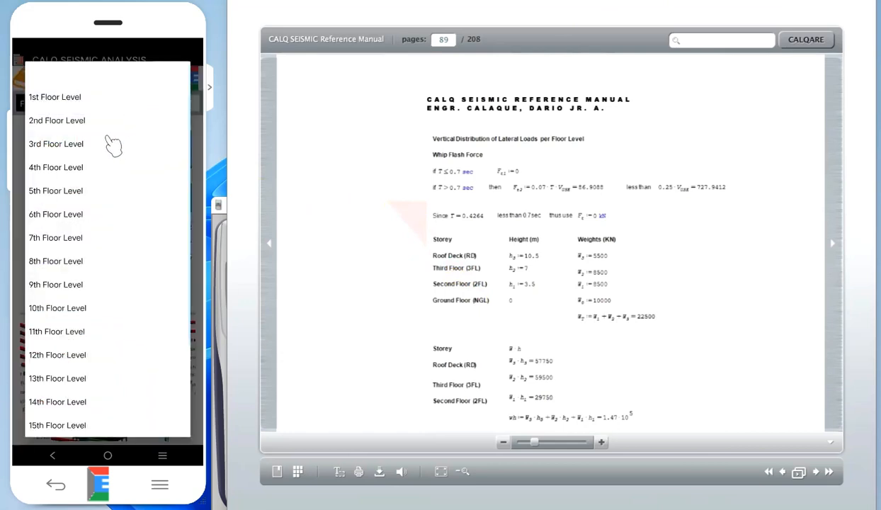
{"action": "left_click", "coordinate": [53, 145]}
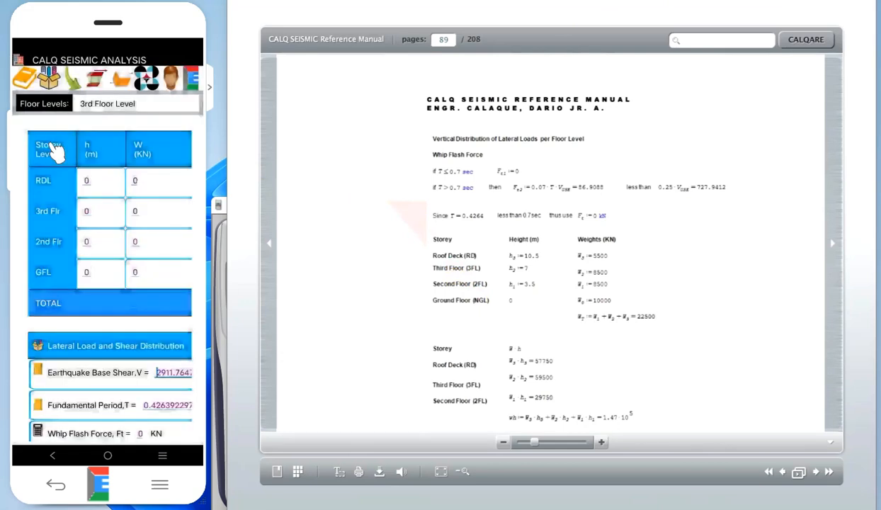
{"action": "left_click_drag", "start_coordinate": [161, 203], "coordinate": [76, 208]}
{"action": "left_click_drag", "start_coordinate": [129, 207], "coordinate": [112, 212]}
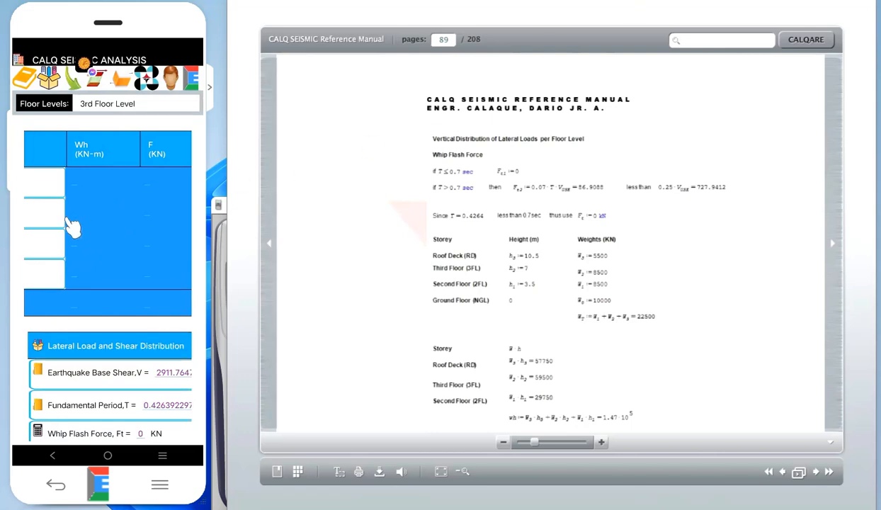
{"action": "left_click_drag", "start_coordinate": [71, 226], "coordinate": [165, 213]}
{"action": "left_click_drag", "start_coordinate": [97, 218], "coordinate": [162, 210]}
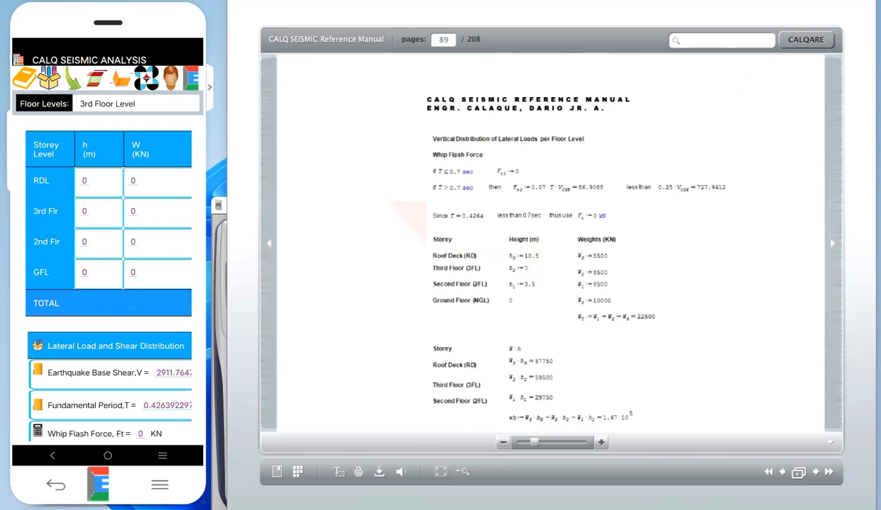
{"action": "left_click", "coordinate": [594, 229]}
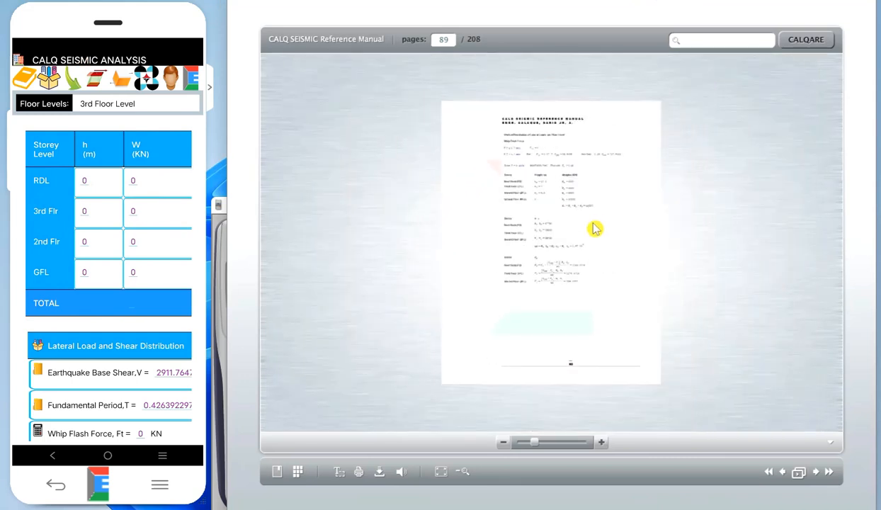